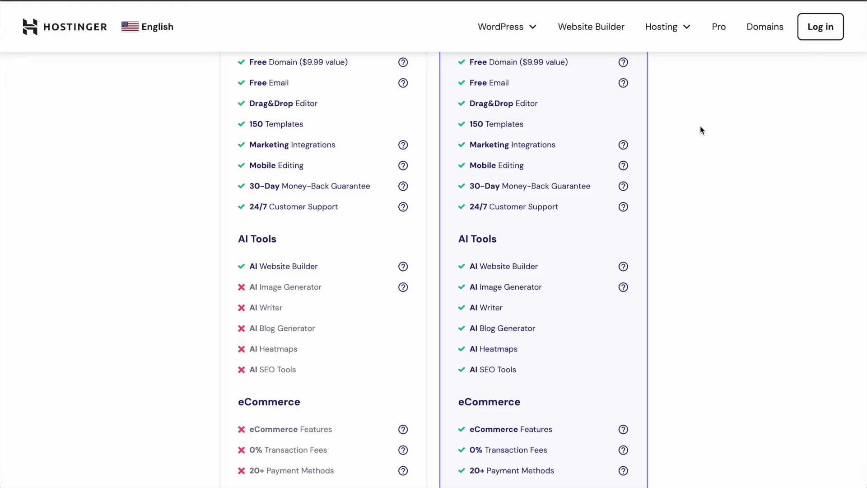
Look over the Premium and Business Website Builder plans, their prices, and the builder's AI and customization features
{"action": "scroll", "coordinate": [701, 131], "scroll_direction": "up", "scroll_amount": 12}
{"action": "scroll", "coordinate": [701, 130], "scroll_direction": "down", "scroll_amount": 1}
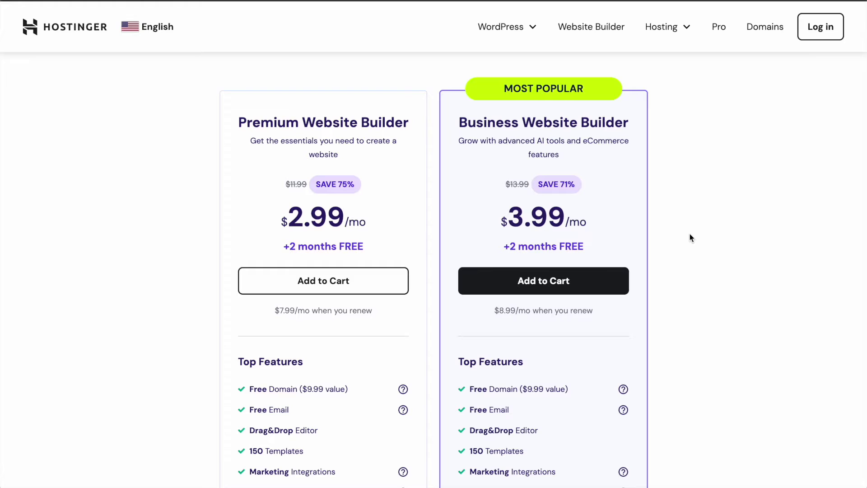
{"action": "scroll", "coordinate": [690, 234], "scroll_direction": "down", "scroll_amount": 5}
{"action": "scroll", "coordinate": [690, 238], "scroll_direction": "down", "scroll_amount": 12}
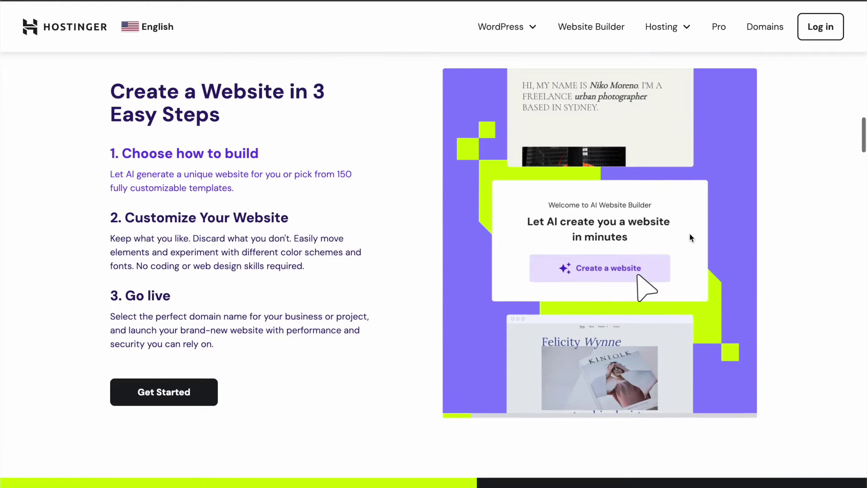
{"action": "scroll", "coordinate": [807, 196], "scroll_direction": "down", "scroll_amount": 7}
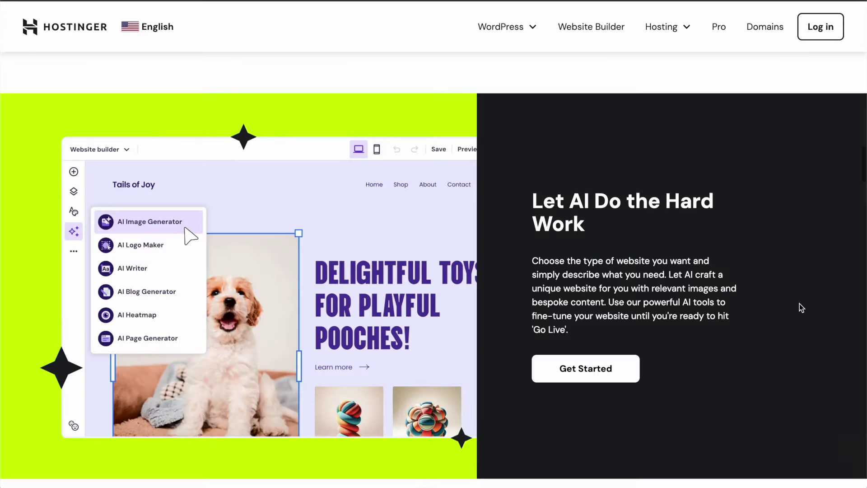
{"action": "scroll", "coordinate": [800, 303], "scroll_direction": "down", "scroll_amount": 1}
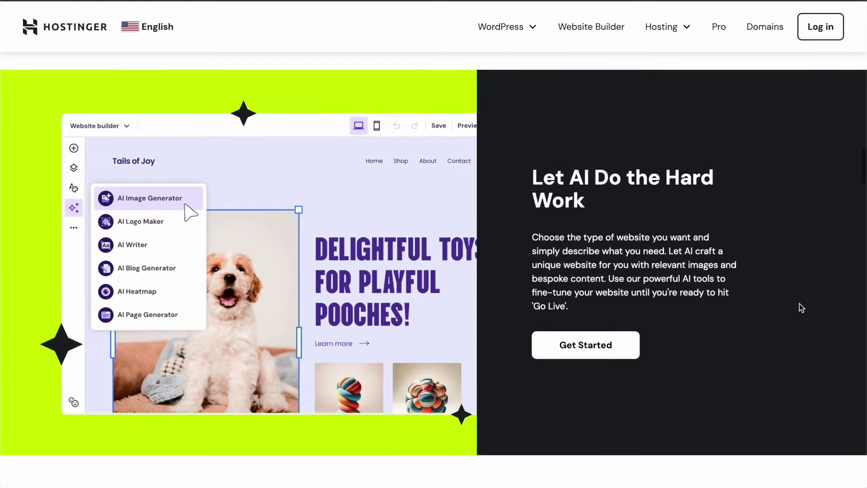
{"action": "scroll", "coordinate": [552, 372], "scroll_direction": "down", "scroll_amount": 8}
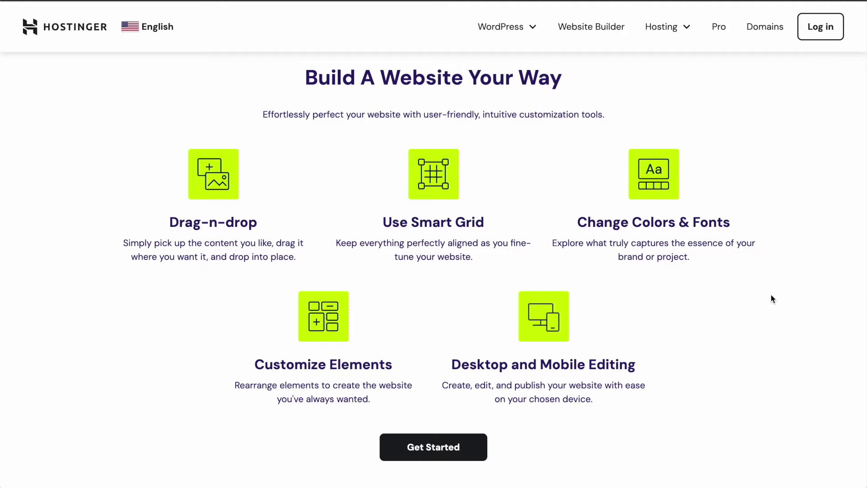
{"action": "scroll", "coordinate": [711, 280], "scroll_direction": "down", "scroll_amount": 8}
Choose the Business Website Builder plan and review the period, account and payment sections of the order
{"action": "left_click", "coordinate": [551, 376]}
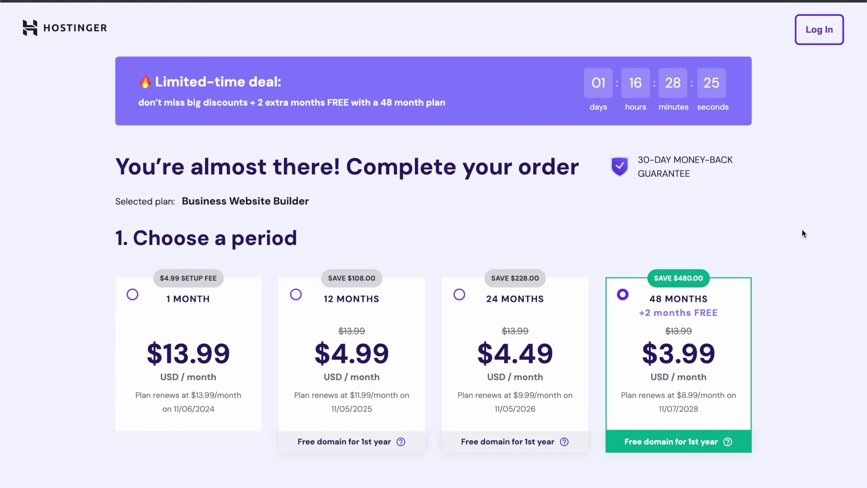
{"action": "scroll", "coordinate": [804, 233], "scroll_direction": "down", "scroll_amount": 1}
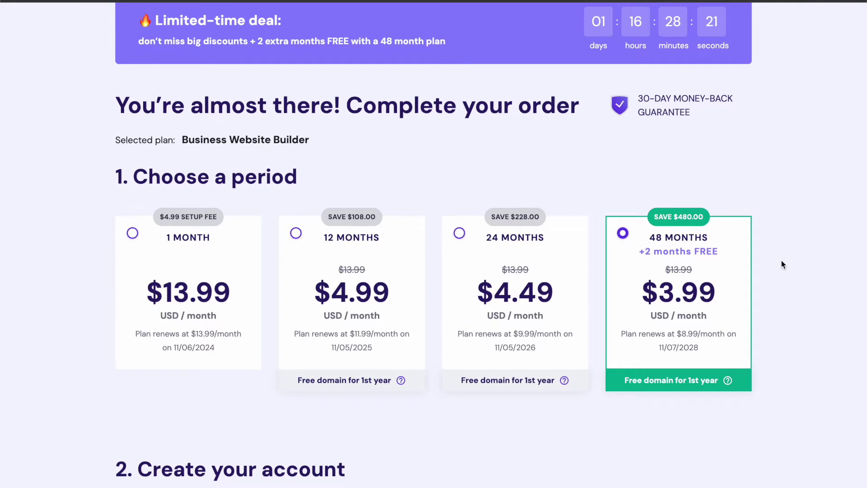
{"action": "scroll", "coordinate": [783, 264], "scroll_direction": "down", "scroll_amount": 2}
{"action": "scroll", "coordinate": [782, 263], "scroll_direction": "down", "scroll_amount": 5}
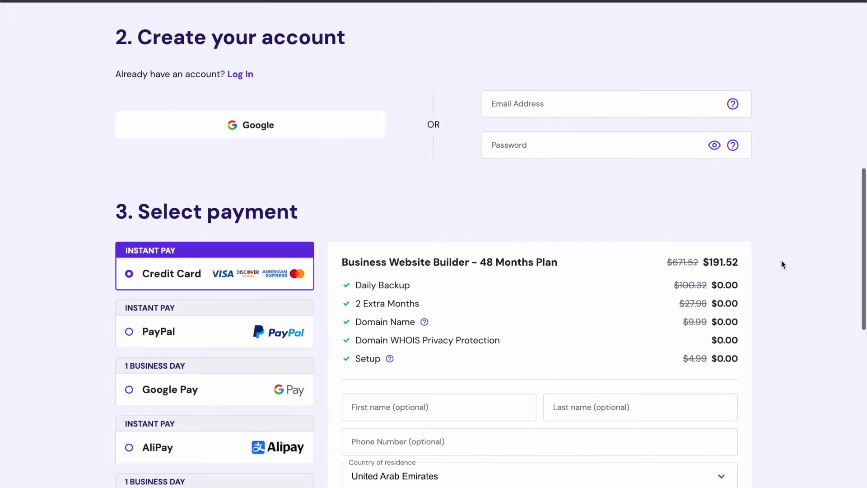
{"action": "scroll", "coordinate": [768, 248], "scroll_direction": "down", "scroll_amount": 4}
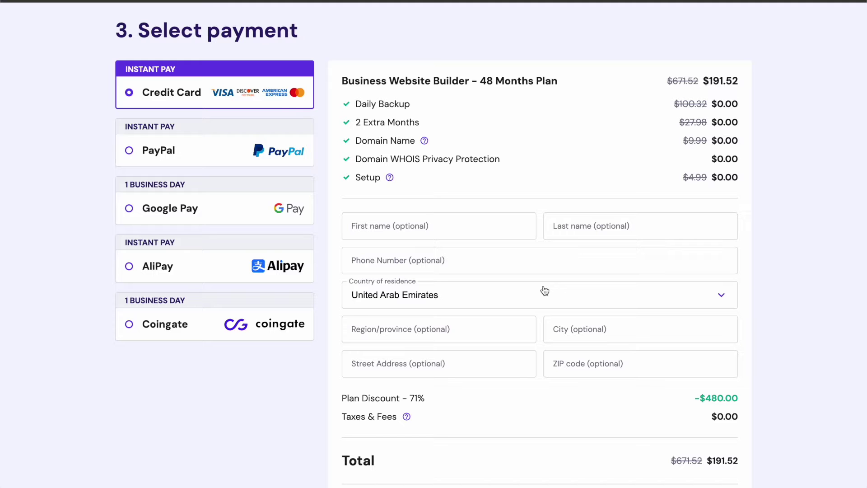
{"action": "scroll", "coordinate": [786, 253], "scroll_direction": "down", "scroll_amount": 5}
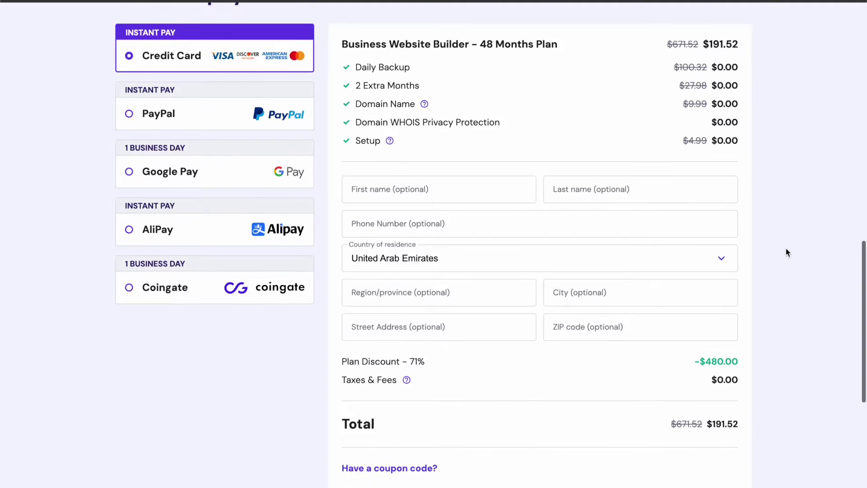
{"action": "scroll", "coordinate": [559, 225], "scroll_direction": "down", "scroll_amount": 1}
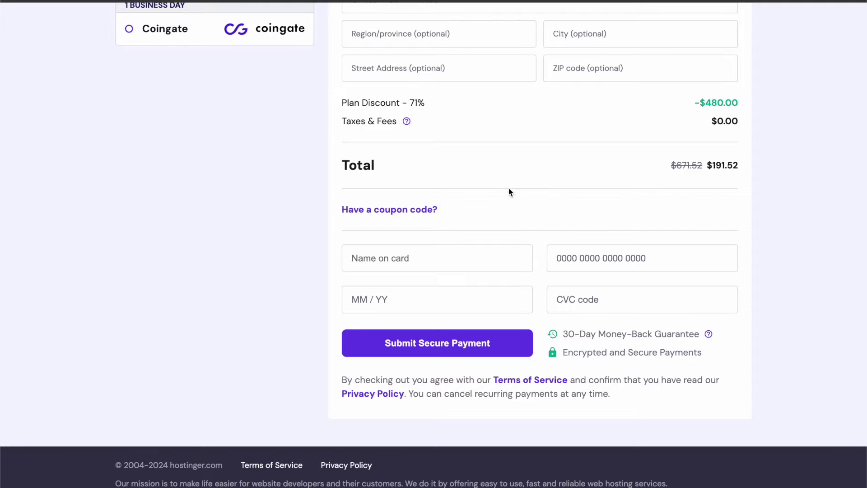
Apply the coupon code DAVIDB to the Business Website Builder order
{"action": "scroll", "coordinate": [508, 188], "scroll_direction": "up", "scroll_amount": 2}
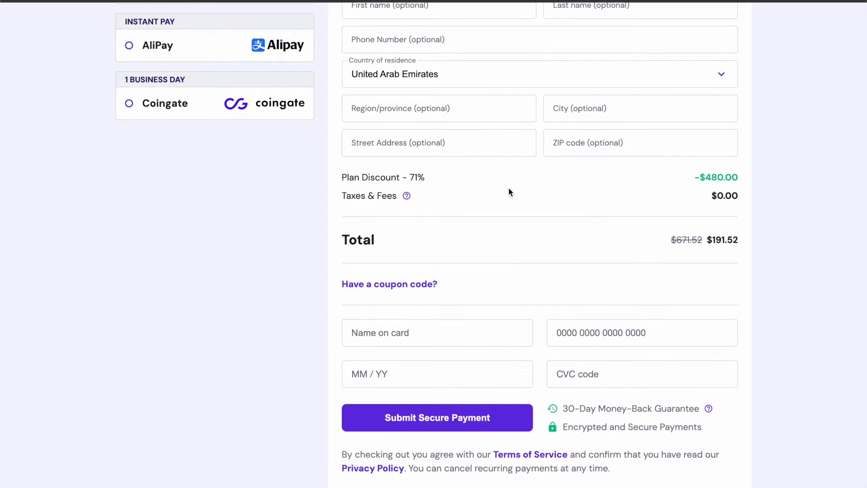
{"action": "scroll", "coordinate": [509, 193], "scroll_direction": "down", "scroll_amount": 1}
{"action": "left_click", "coordinate": [404, 239]}
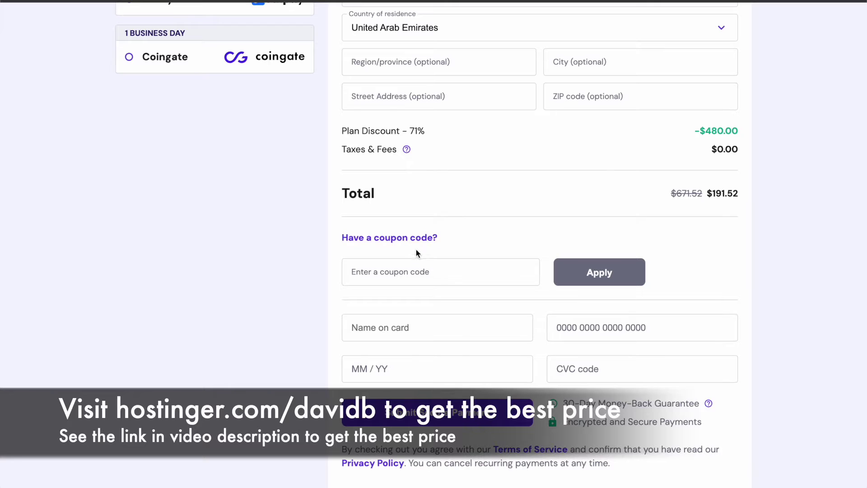
{"action": "left_click", "coordinate": [413, 266]}
{"action": "type", "text": "DAVIDB"}
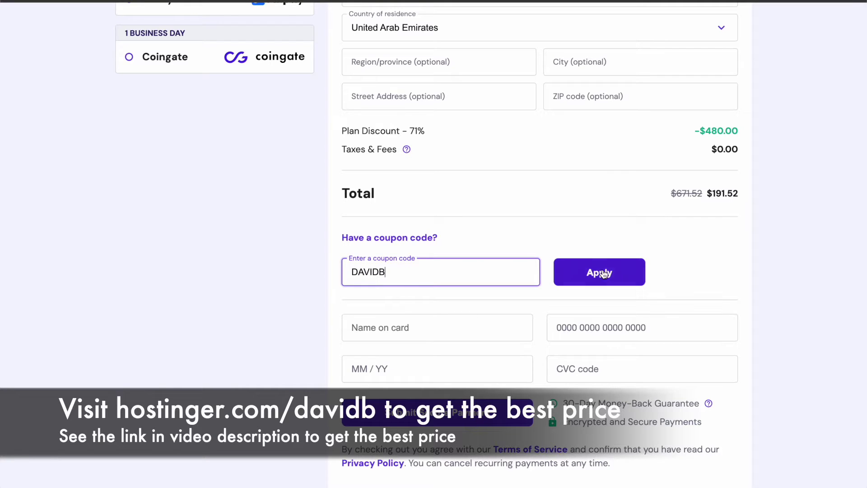
{"action": "left_click", "coordinate": [603, 273]}
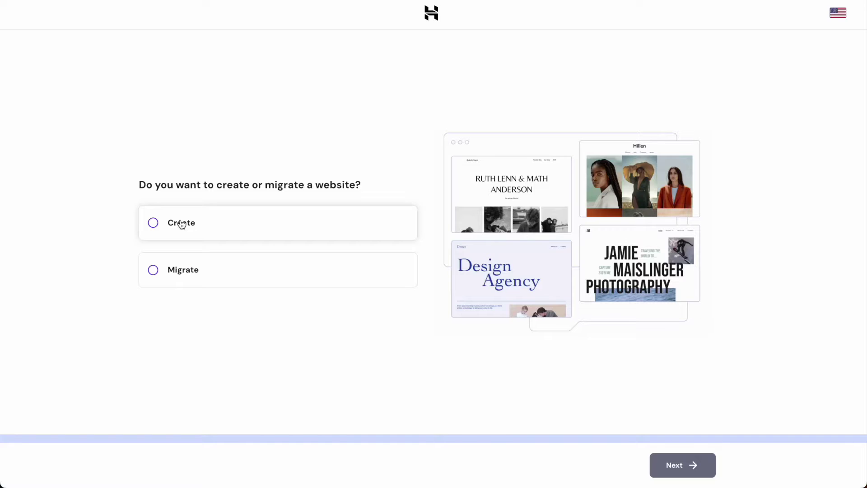
Choose to create a new website with Hostinger Website Builder on a temporary domain
{"action": "left_click", "coordinate": [182, 223]}
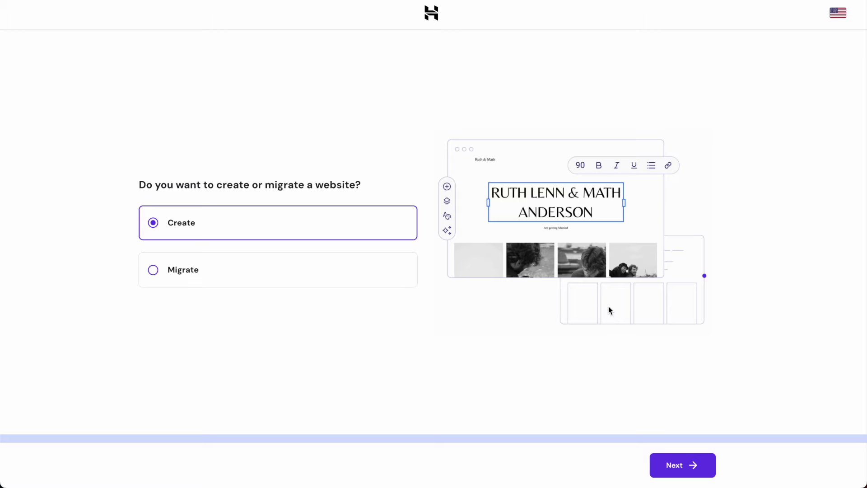
{"action": "left_click", "coordinate": [674, 466]}
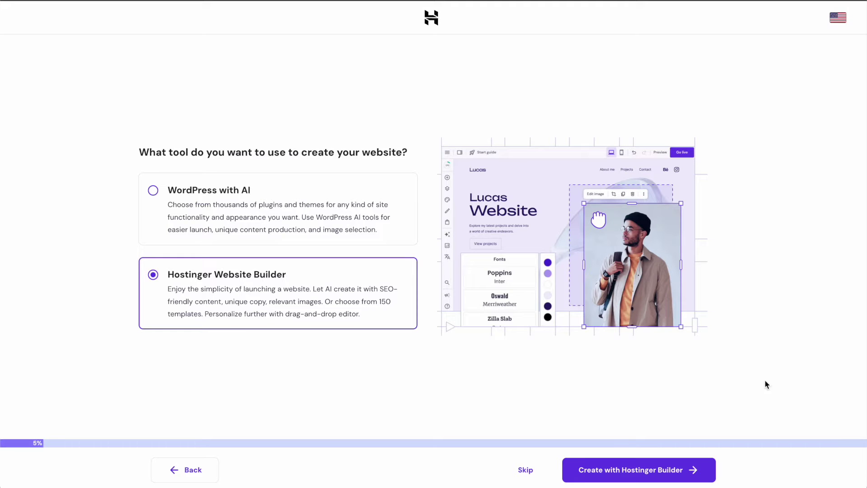
{"action": "left_click", "coordinate": [659, 471]}
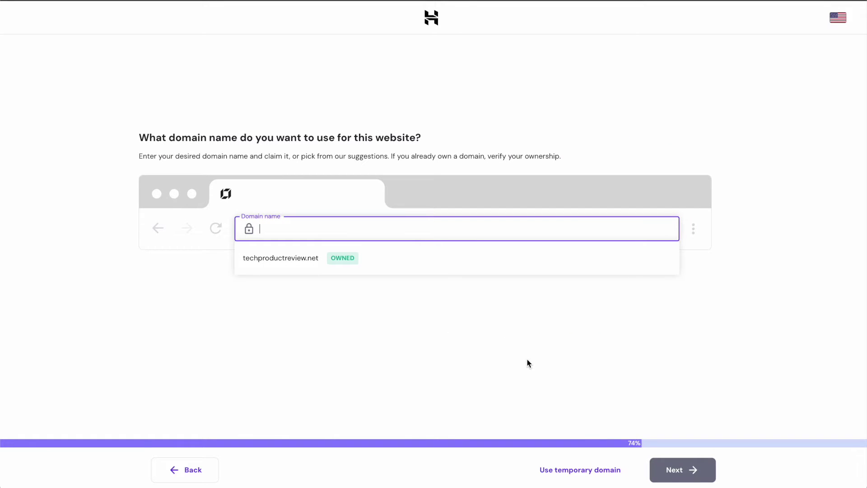
{"action": "left_click", "coordinate": [585, 471]}
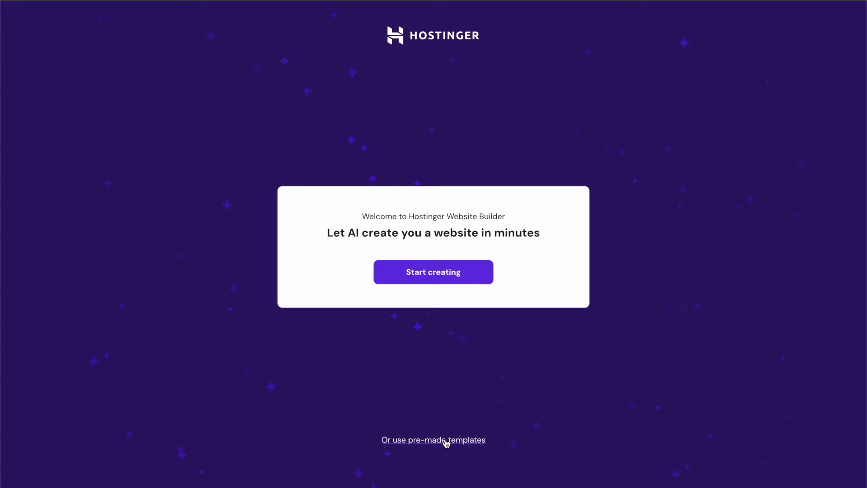
Start creating the website with AI and copy the Italian Restaurant example text shown for the site description
{"action": "left_click", "coordinate": [431, 277]}
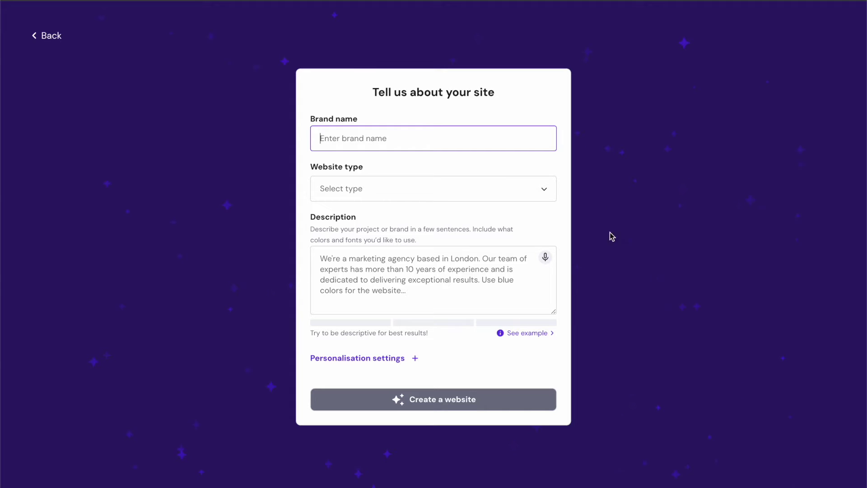
{"action": "left_click", "coordinate": [534, 336]}
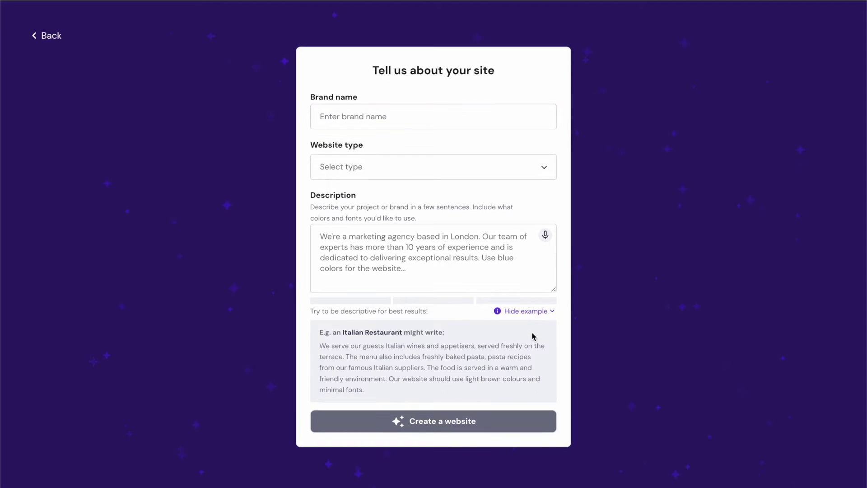
{"action": "scroll", "coordinate": [434, 349], "scroll_direction": "down", "scroll_amount": 2}
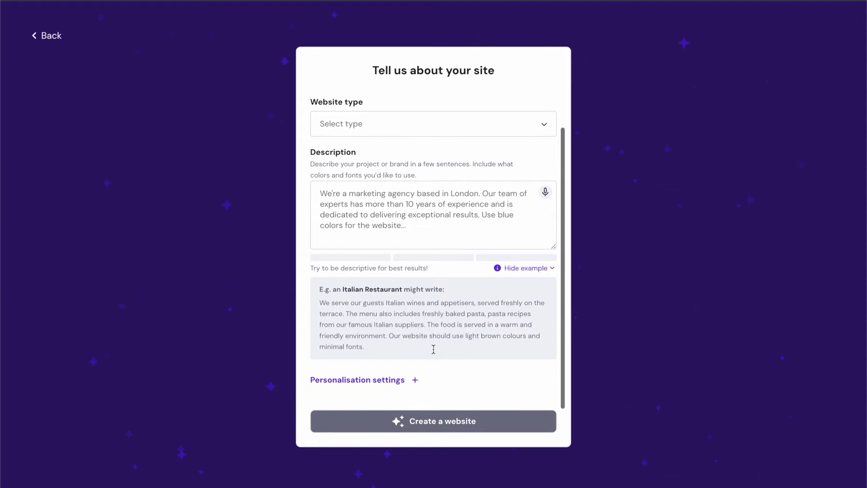
{"action": "scroll", "coordinate": [433, 349], "scroll_direction": "up", "scroll_amount": 2}
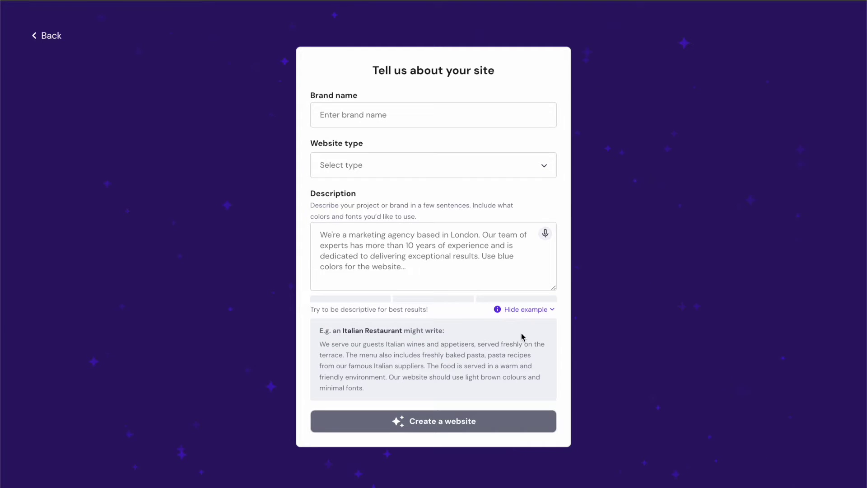
{"action": "scroll", "coordinate": [515, 335], "scroll_direction": "down", "scroll_amount": 2}
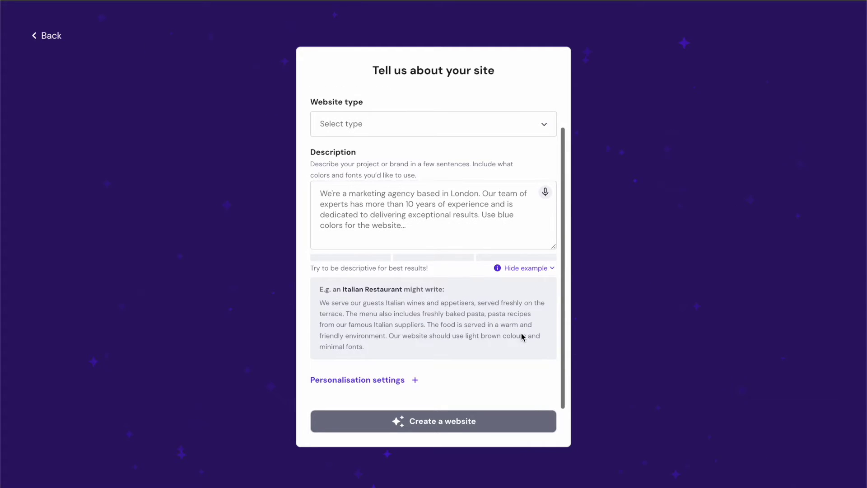
{"action": "triple_click", "coordinate": [414, 325]}
{"action": "key", "text": "ctrl+c"}
Set the personalisation style to Elegant and paste the copied example text as the site description
{"action": "left_click", "coordinate": [390, 383]}
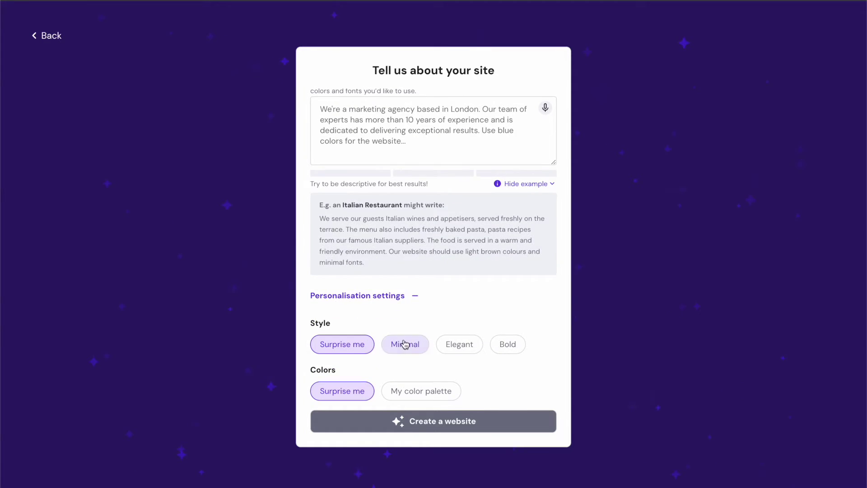
{"action": "left_click", "coordinate": [458, 344]}
{"action": "scroll", "coordinate": [398, 241], "scroll_direction": "up", "scroll_amount": 3}
{"action": "left_click", "coordinate": [398, 241]}
{"action": "key", "text": "ctrl+v"}
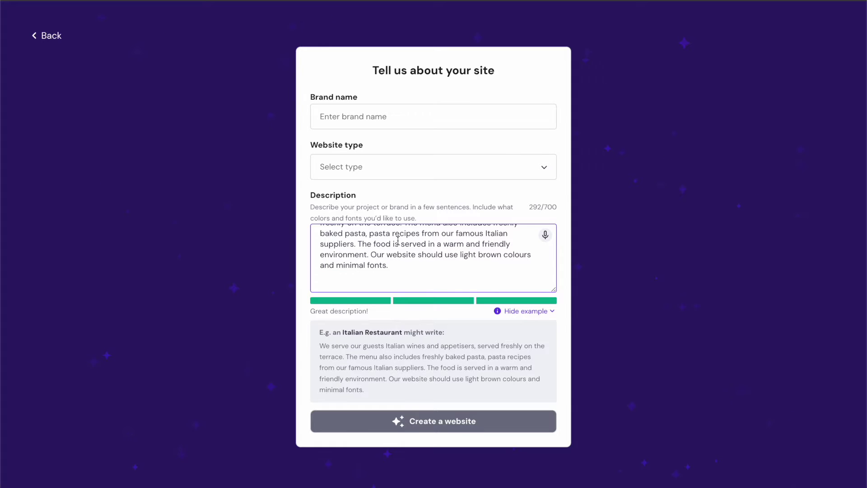
{"action": "key", "text": "BackSpace"}
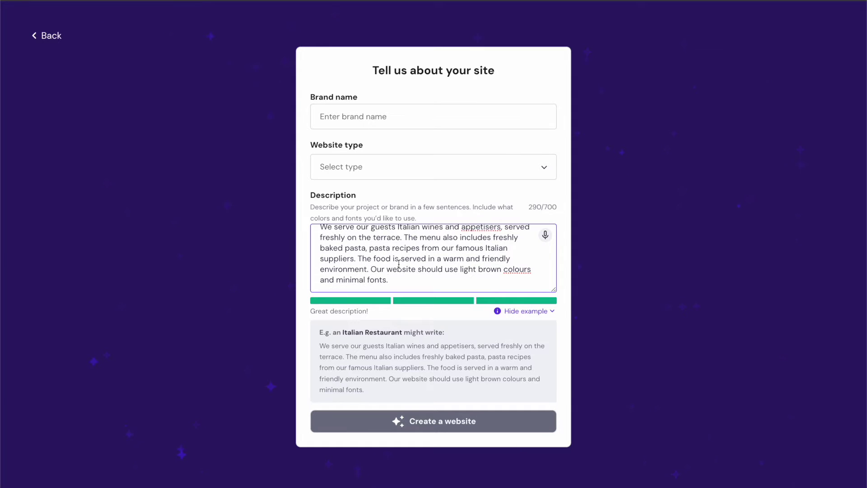
Remove the word "brown" from the site description so it asks for light colours
{"action": "double_click", "coordinate": [488, 271]}
{"action": "key", "text": "BackSpace"}
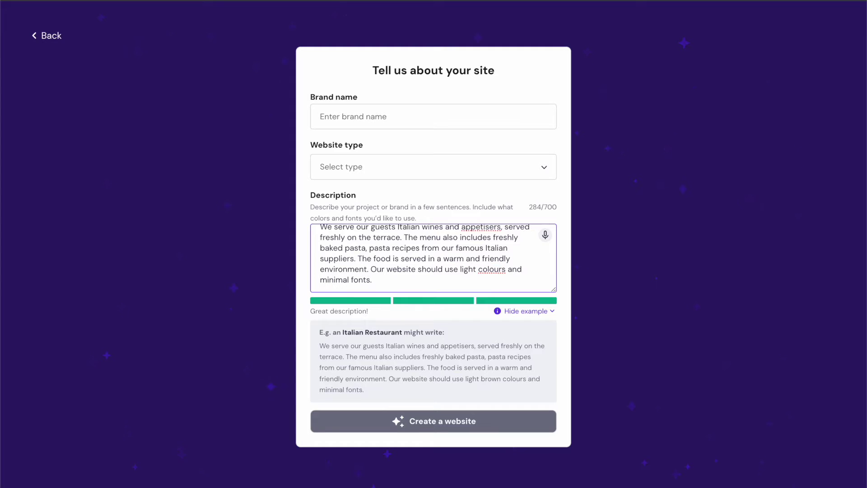
{"action": "left_click", "coordinate": [616, 287]}
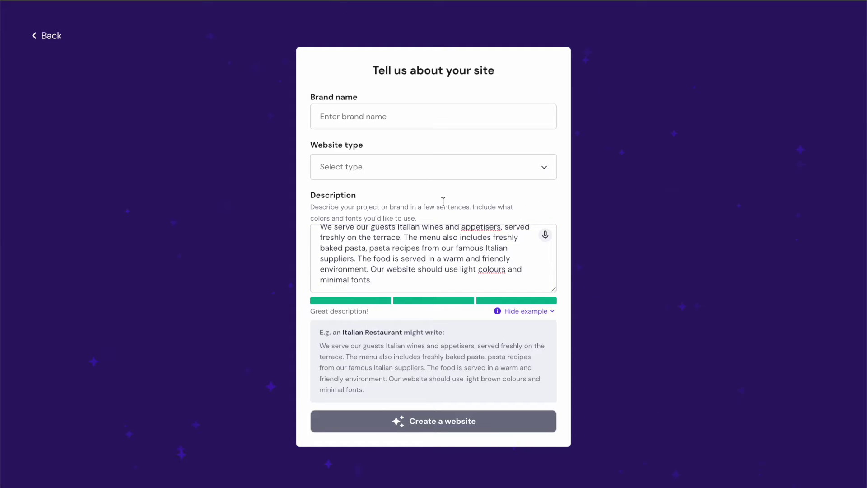
Set the website type to Blog
{"action": "left_click", "coordinate": [425, 165]}
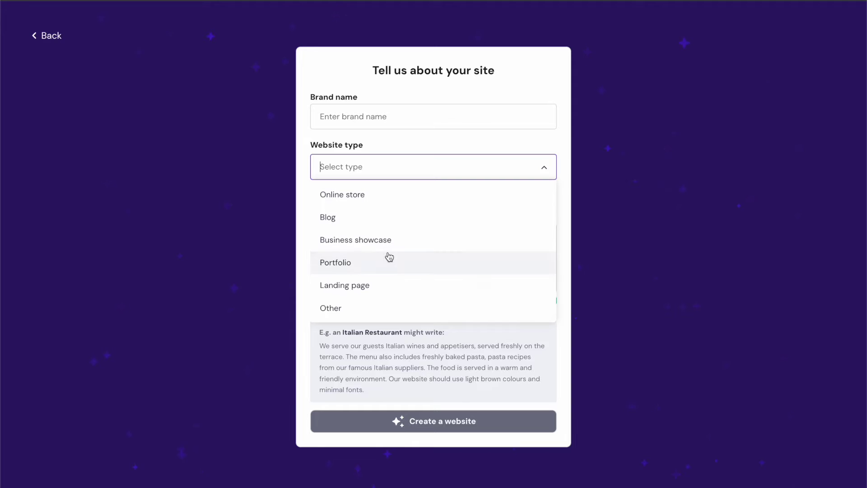
{"action": "left_click", "coordinate": [380, 221]}
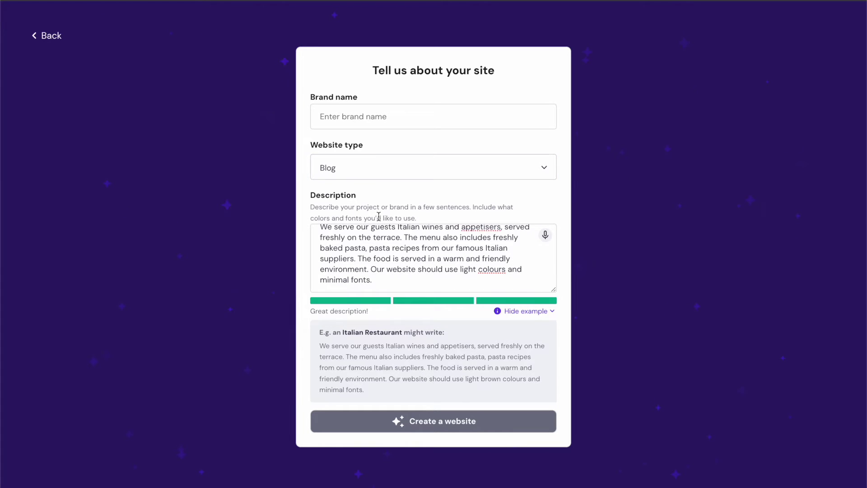
{"action": "left_click", "coordinate": [373, 173]}
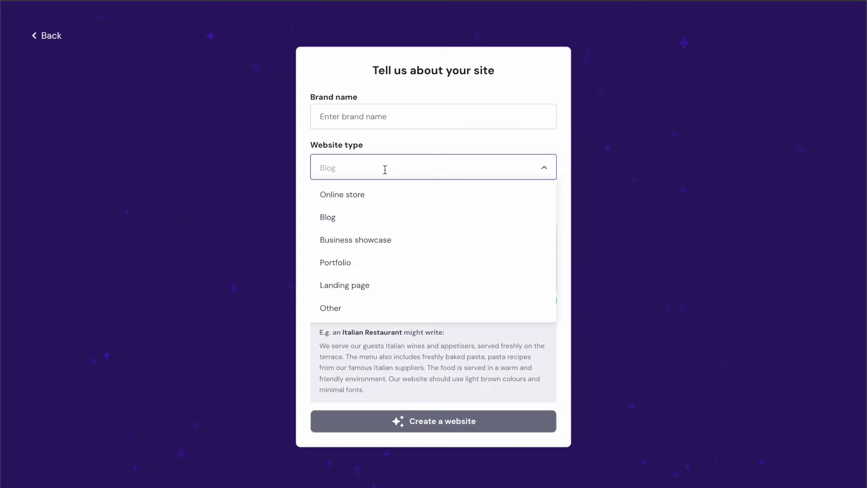
{"action": "left_click", "coordinate": [623, 188]}
Enter "Italian Wine Specialist" as the brand name and generate the website
{"action": "left_click", "coordinate": [397, 107]}
{"action": "type", "text": "It"}
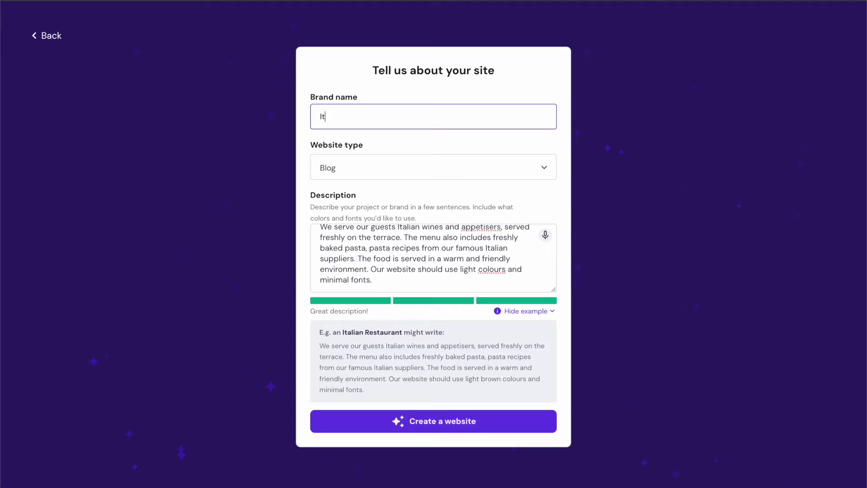
{"action": "type", "text": "alian Wine Special"}
{"action": "left_click", "coordinate": [628, 179]}
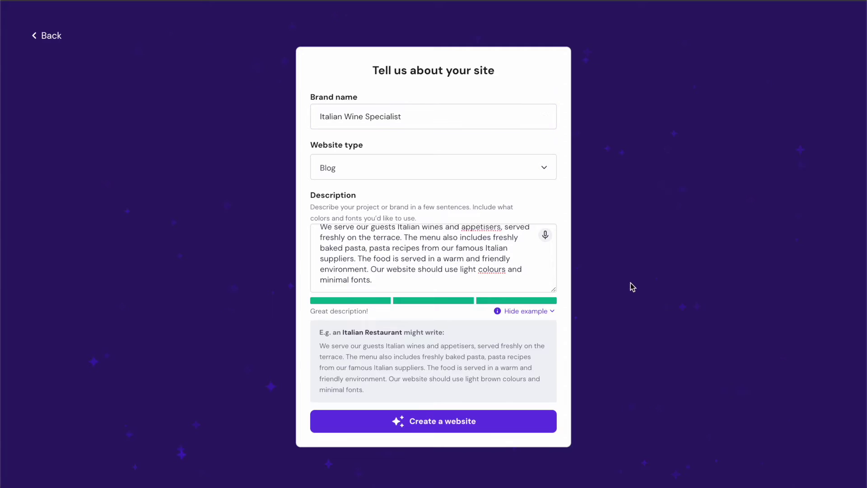
{"action": "left_click", "coordinate": [443, 422]}
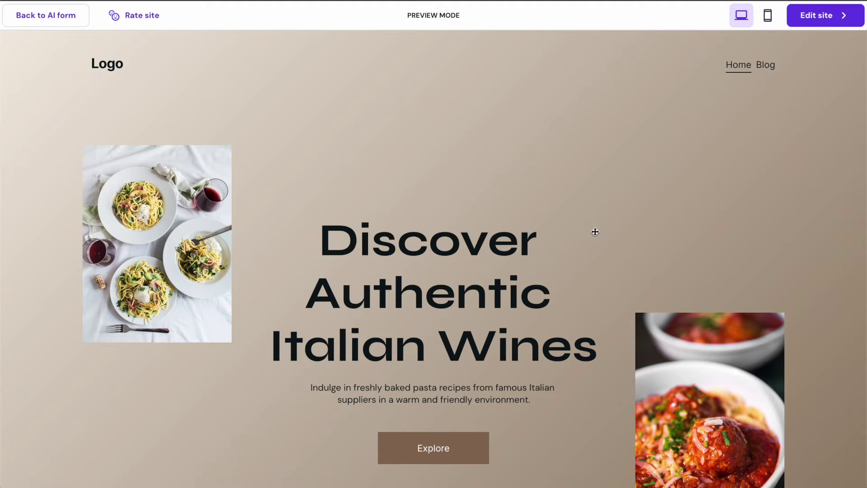
Review the generated home page from the hero through the blog posts to the footer, and check its mobile layout
{"action": "scroll", "coordinate": [596, 232], "scroll_direction": "down", "scroll_amount": 4}
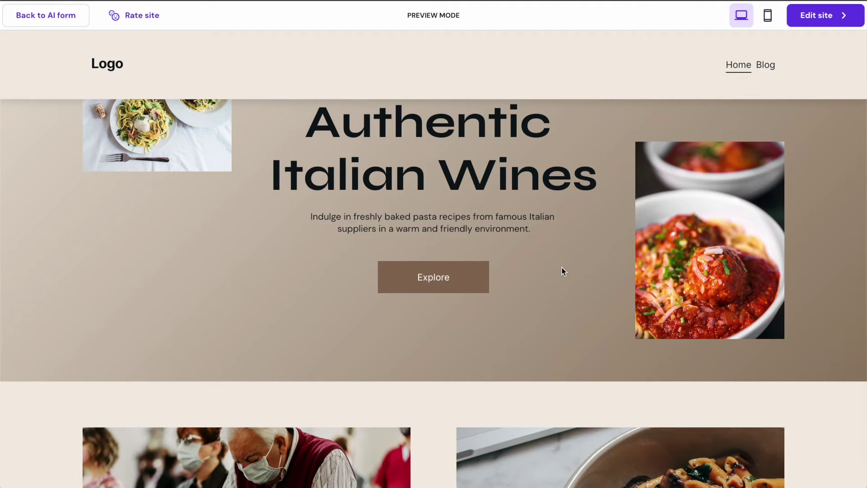
{"action": "scroll", "coordinate": [575, 272], "scroll_direction": "down", "scroll_amount": 6}
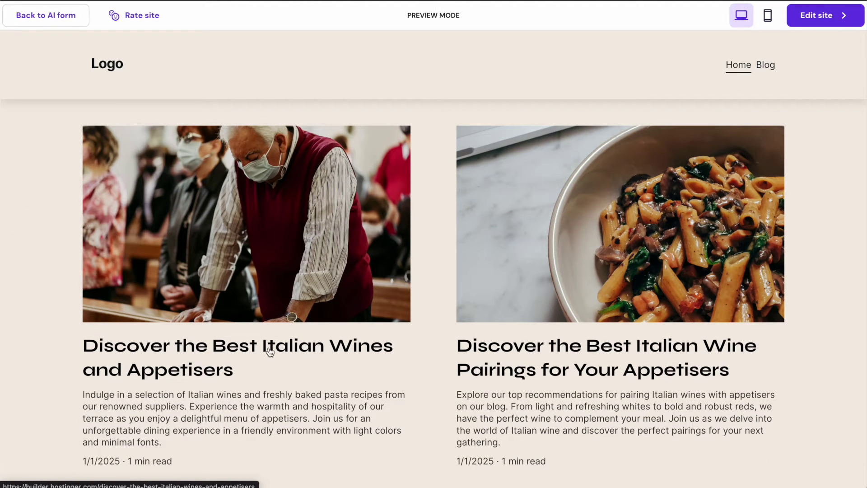
{"action": "scroll", "coordinate": [509, 395], "scroll_direction": "down", "scroll_amount": 10}
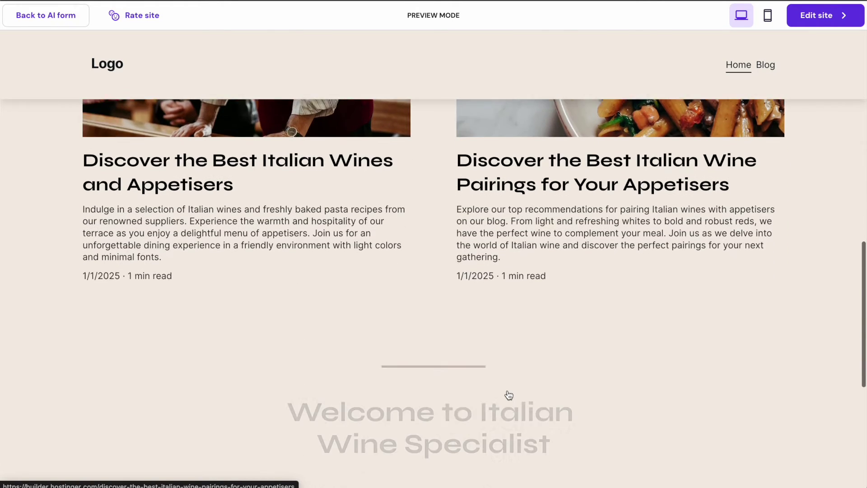
{"action": "scroll", "coordinate": [509, 391], "scroll_direction": "down", "scroll_amount": 1}
{"action": "scroll", "coordinate": [509, 393], "scroll_direction": "up", "scroll_amount": 2}
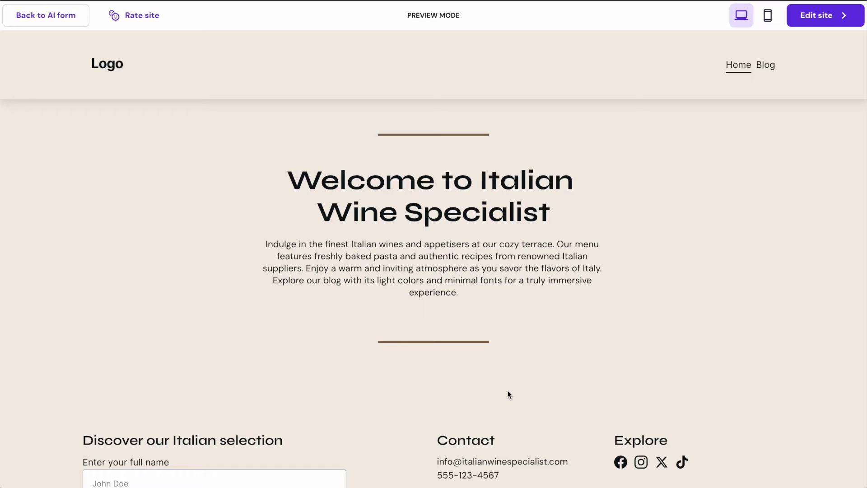
{"action": "scroll", "coordinate": [508, 396], "scroll_direction": "down", "scroll_amount": 2}
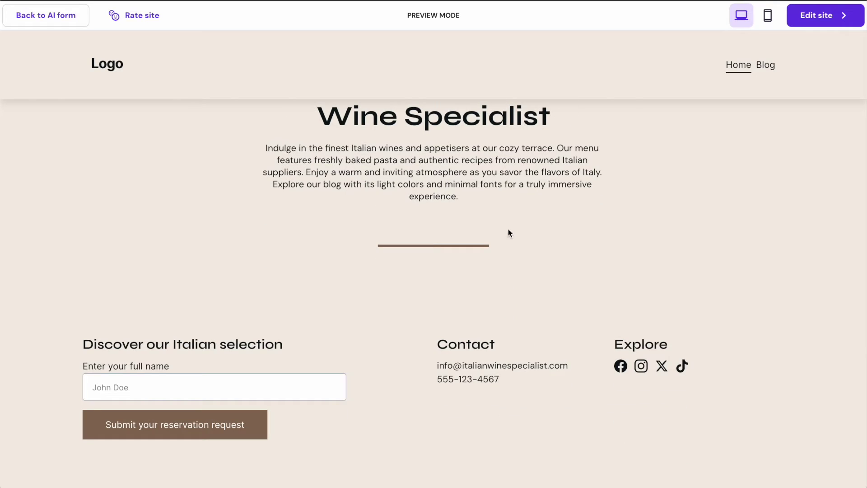
{"action": "scroll", "coordinate": [508, 233], "scroll_direction": "up", "scroll_amount": 1}
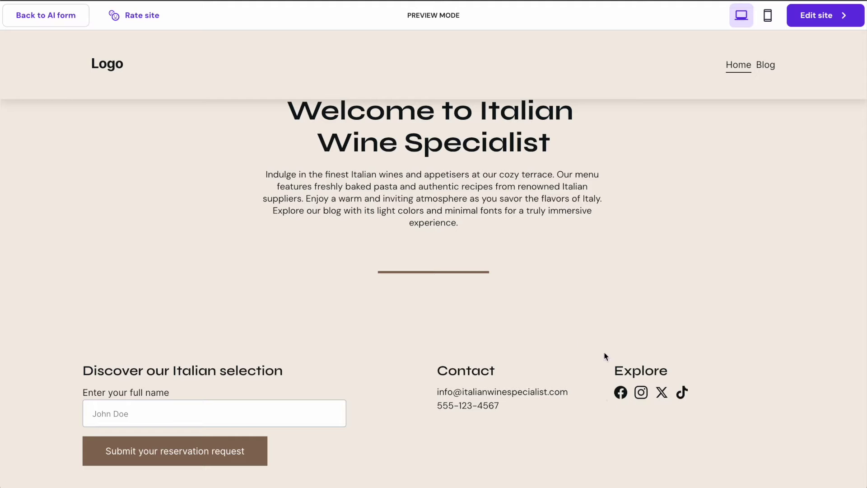
{"action": "scroll", "coordinate": [518, 219], "scroll_direction": "up", "scroll_amount": 15}
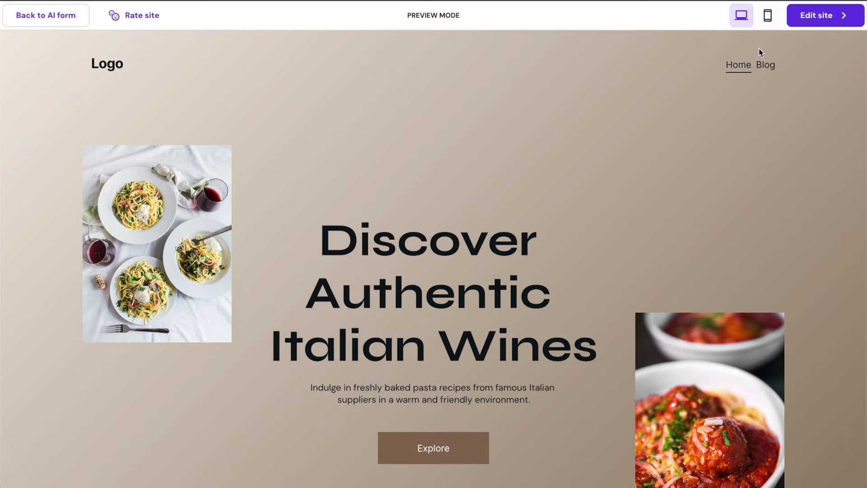
{"action": "left_click", "coordinate": [776, 23]}
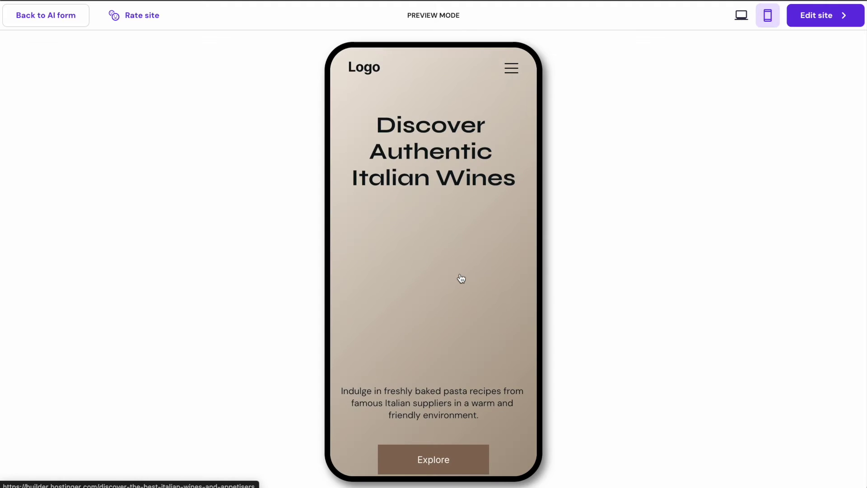
{"action": "left_click", "coordinate": [740, 16]}
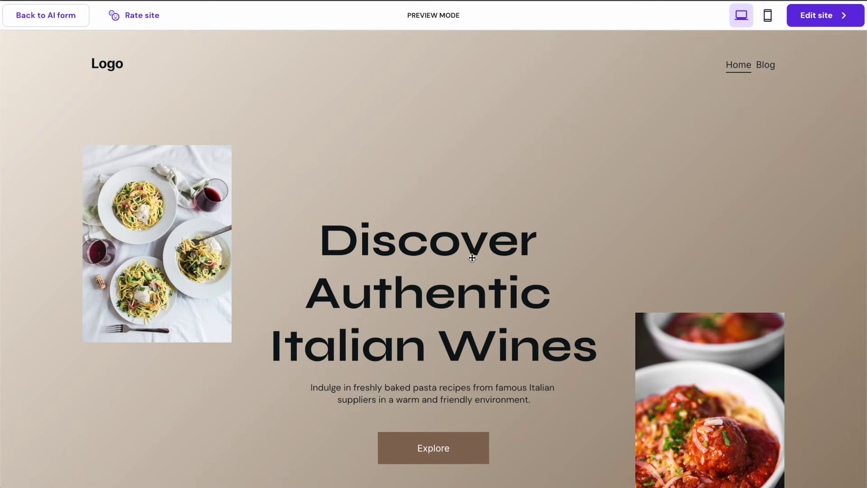
{"action": "left_click_drag", "start_coordinate": [470, 242], "coordinate": [473, 183]}
{"action": "left_click", "coordinate": [472, 183]}
{"action": "left_click_drag", "start_coordinate": [193, 254], "coordinate": [226, 208]}
Leave the preview mode and open the generated site for editing
{"action": "mouse_move", "coordinate": [838, 21]}
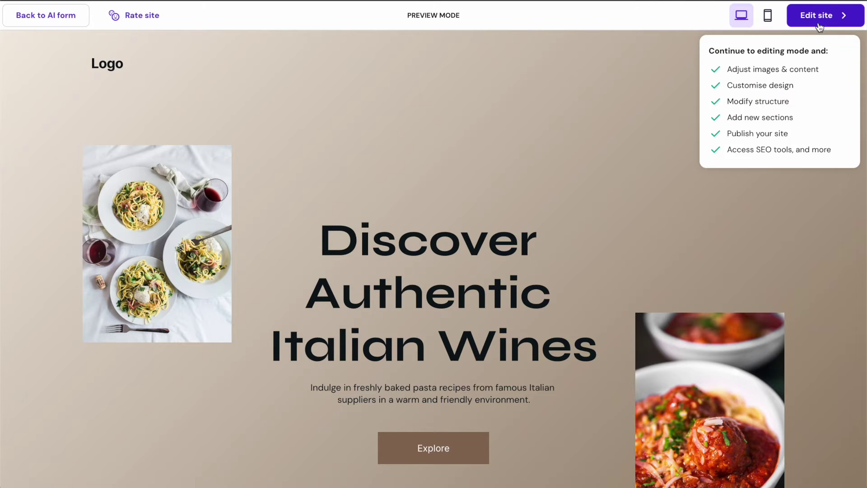
{"action": "left_click", "coordinate": [824, 22]}
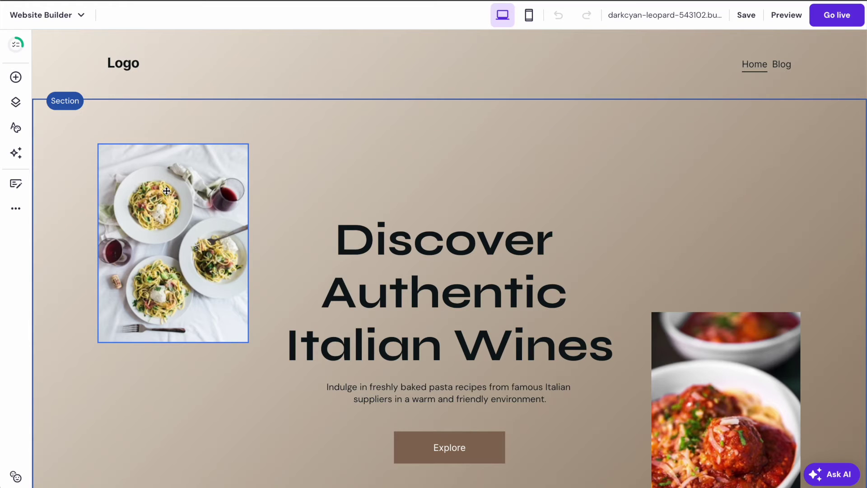
Generate AI images for the hero's pasta plates picture from "bottle of wine with a glass of red wine next to it" in the Enhance style
{"action": "left_click", "coordinate": [179, 171]}
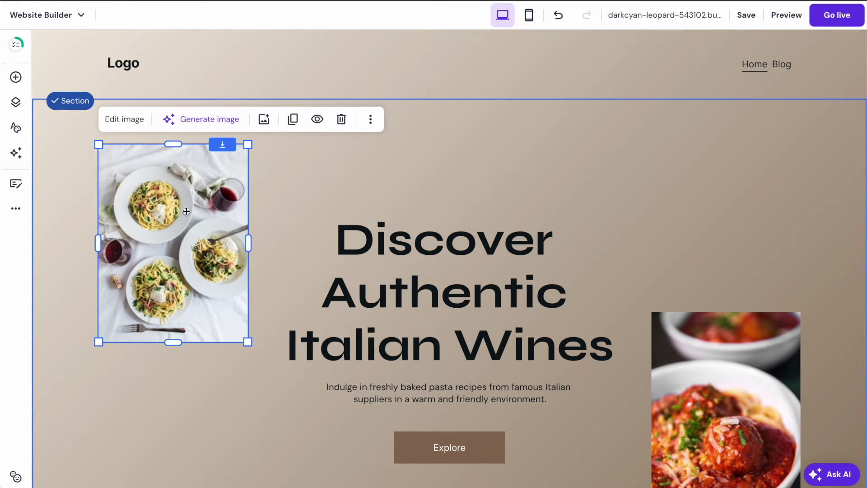
{"action": "left_click", "coordinate": [217, 121]}
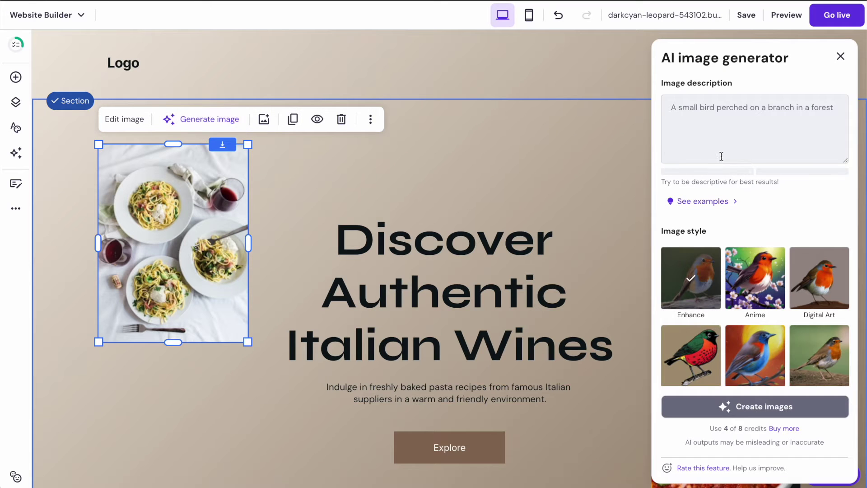
{"action": "left_click", "coordinate": [752, 138]}
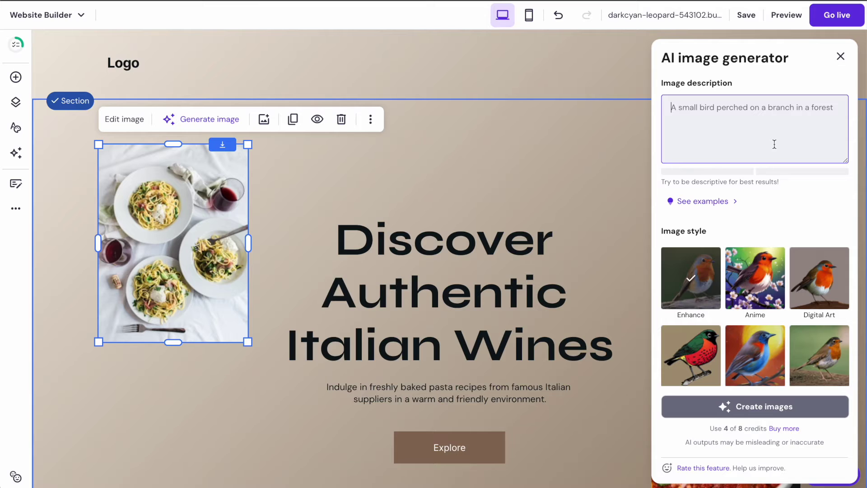
{"action": "type", "text": "bottle of w"}
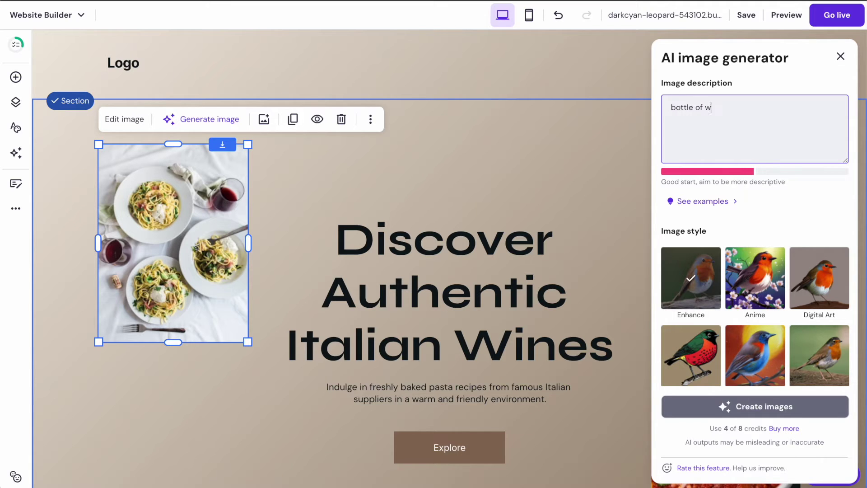
{"action": "type", "text": "ine with a glass of red"}
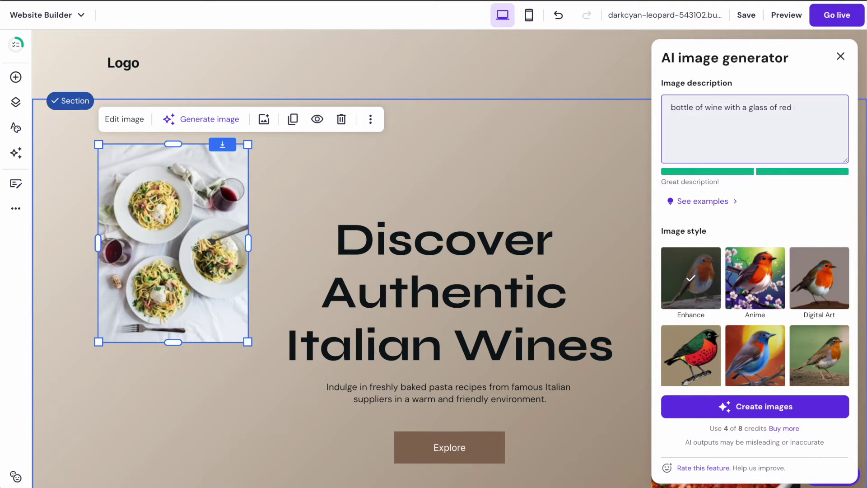
{"action": "type", "text": "o it"}
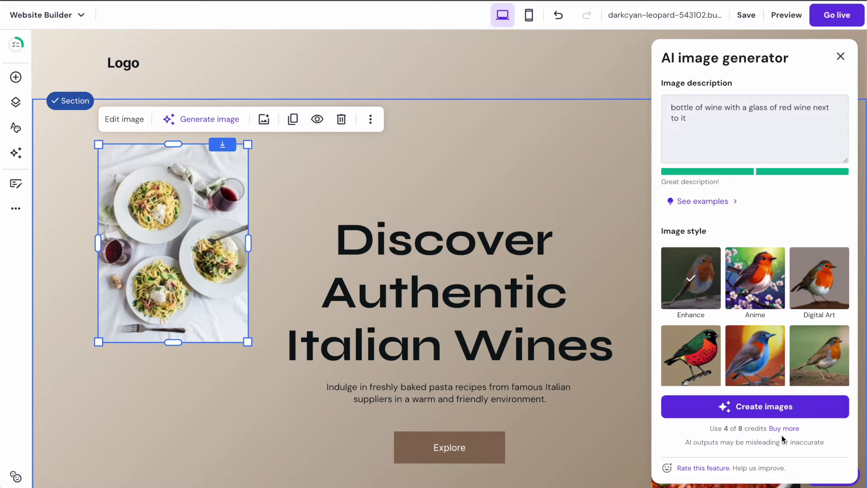
{"action": "scroll", "coordinate": [791, 289], "scroll_direction": "down", "scroll_amount": 5}
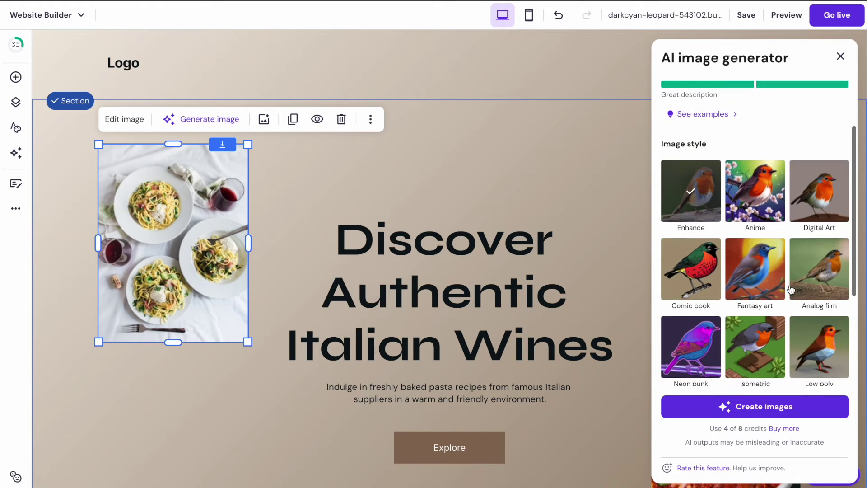
{"action": "scroll", "coordinate": [791, 289], "scroll_direction": "down", "scroll_amount": 1}
{"action": "scroll", "coordinate": [791, 289], "scroll_direction": "up", "scroll_amount": 6}
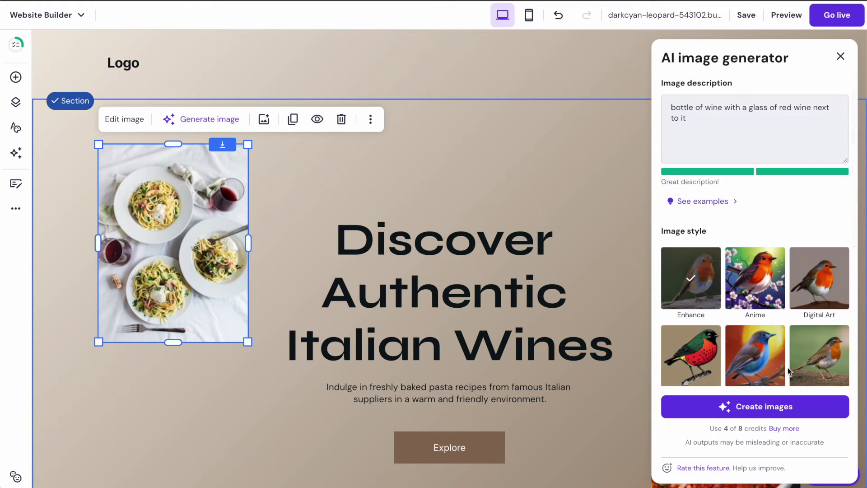
{"action": "left_click", "coordinate": [750, 407]}
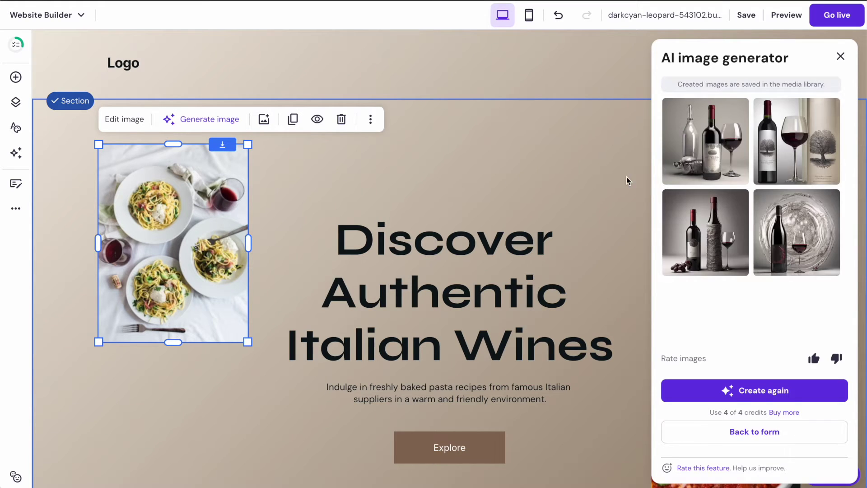
Try several generated pictures in place of the pasta plates image, settle on the clear bottle beside the wine bottle and glass, and close the generator
{"action": "left_click", "coordinate": [811, 244]}
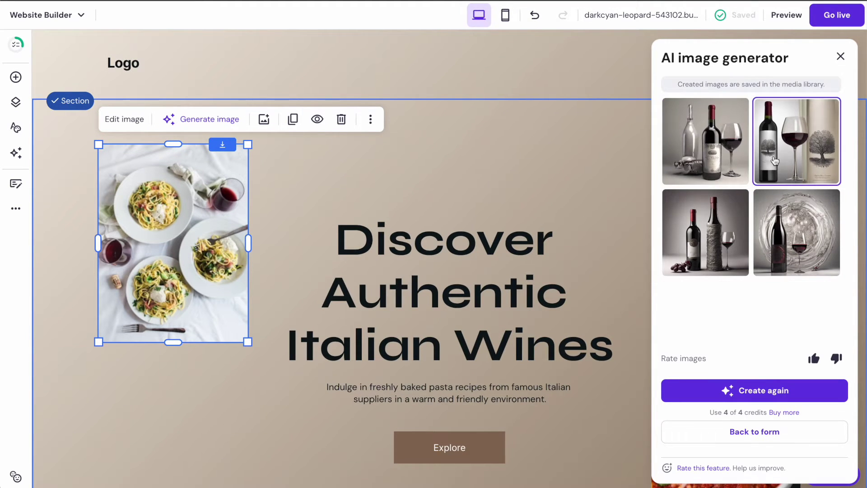
{"action": "left_click", "coordinate": [813, 226]}
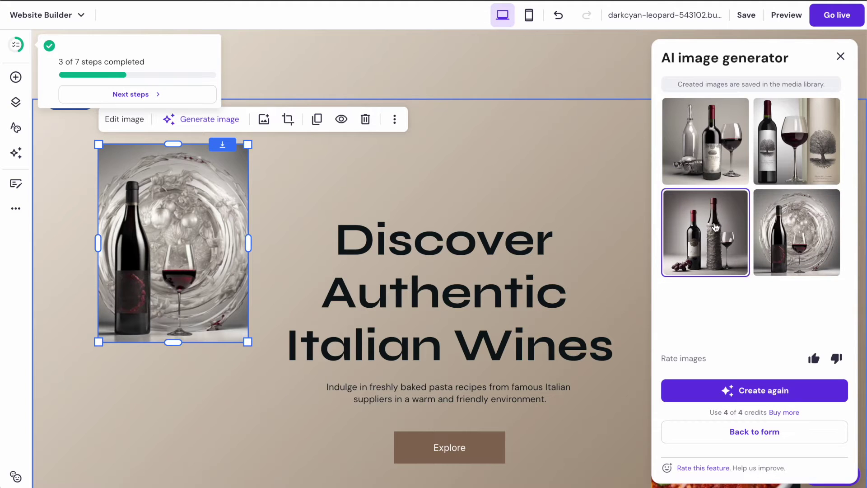
{"action": "left_click", "coordinate": [708, 228]}
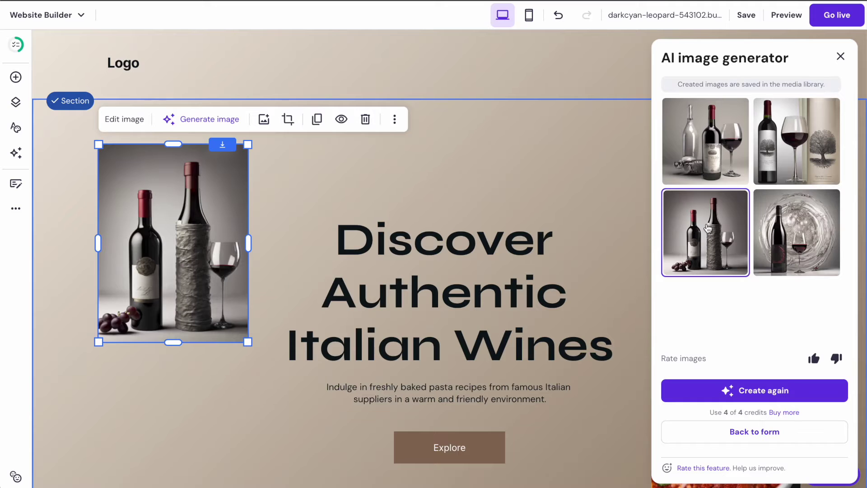
{"action": "left_click", "coordinate": [715, 157]}
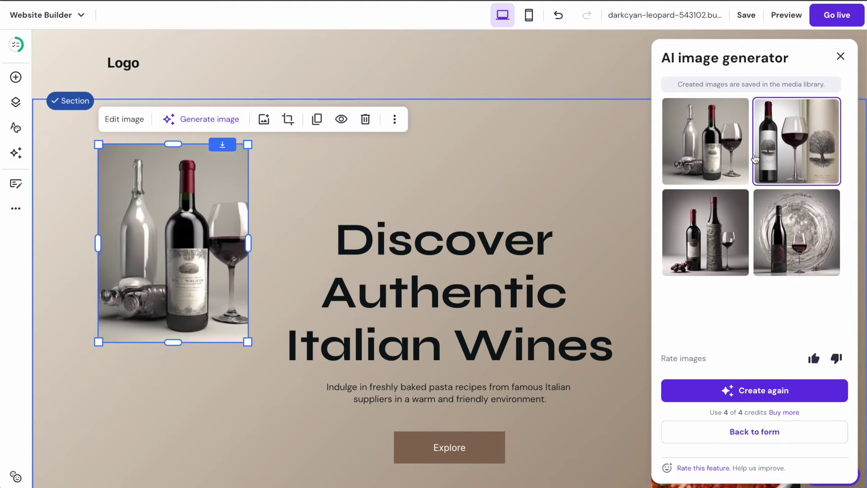
{"action": "left_click", "coordinate": [842, 58]}
{"action": "left_click", "coordinate": [492, 170]}
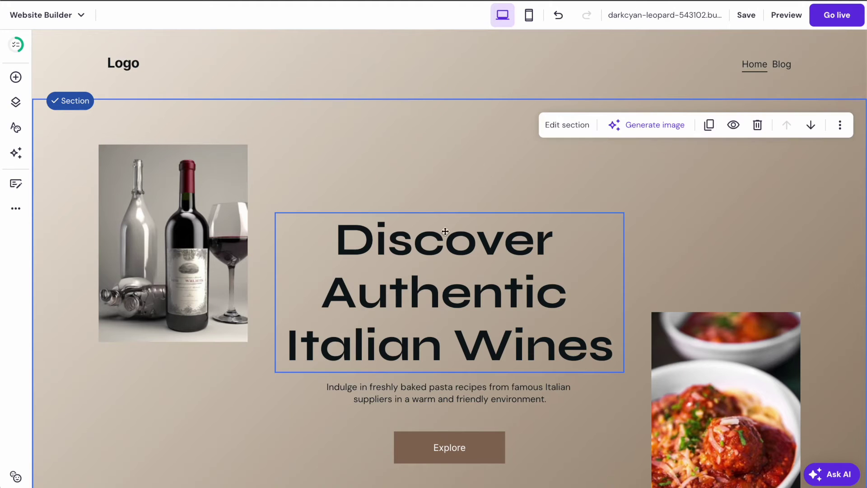
{"action": "left_click", "coordinate": [123, 212]}
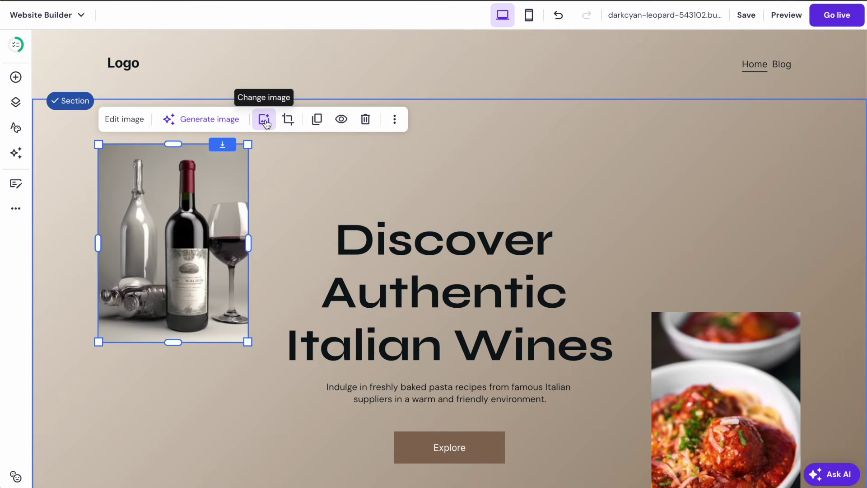
{"action": "left_click", "coordinate": [394, 120]}
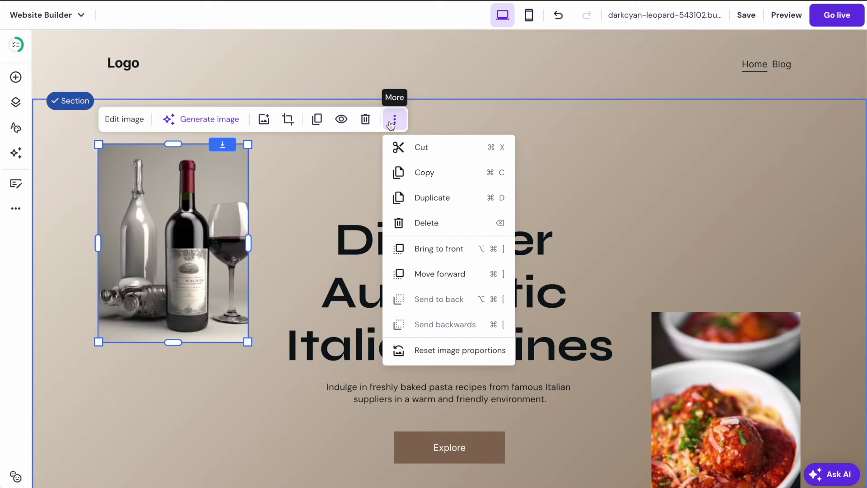
{"action": "left_click", "coordinate": [391, 124]}
{"action": "left_click", "coordinate": [641, 249]}
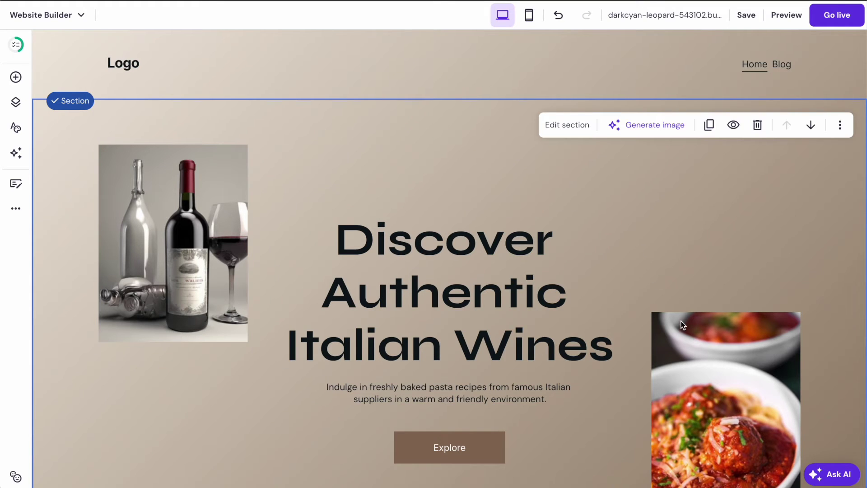
Replace the hero's meatball image with the generated wine bottle and glass before a round glass plate from the media library
{"action": "left_click", "coordinate": [715, 381]}
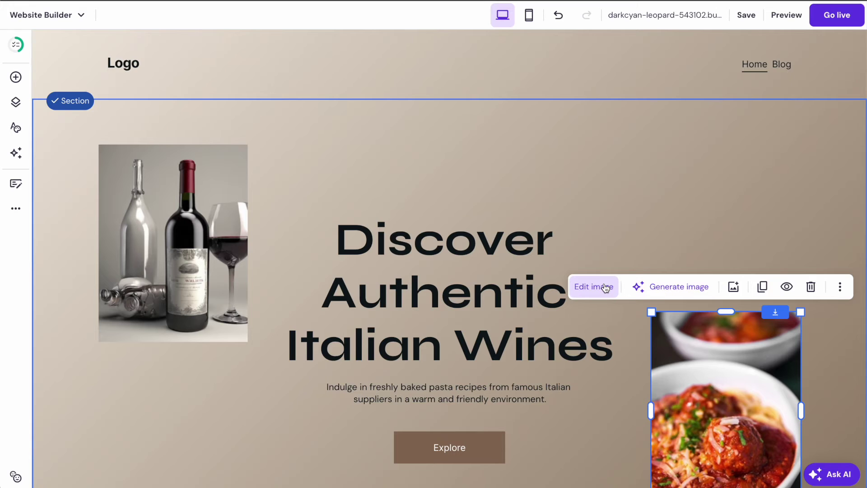
{"action": "left_click", "coordinate": [734, 288]}
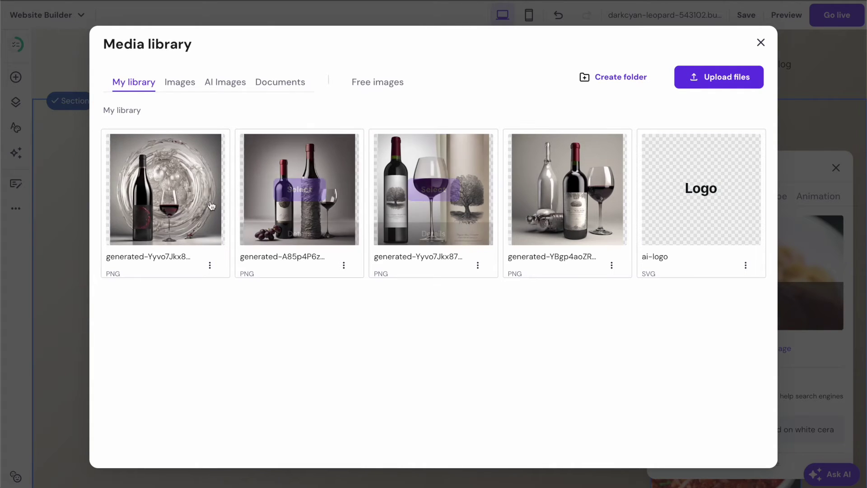
{"action": "mouse_move", "coordinate": [183, 157]}
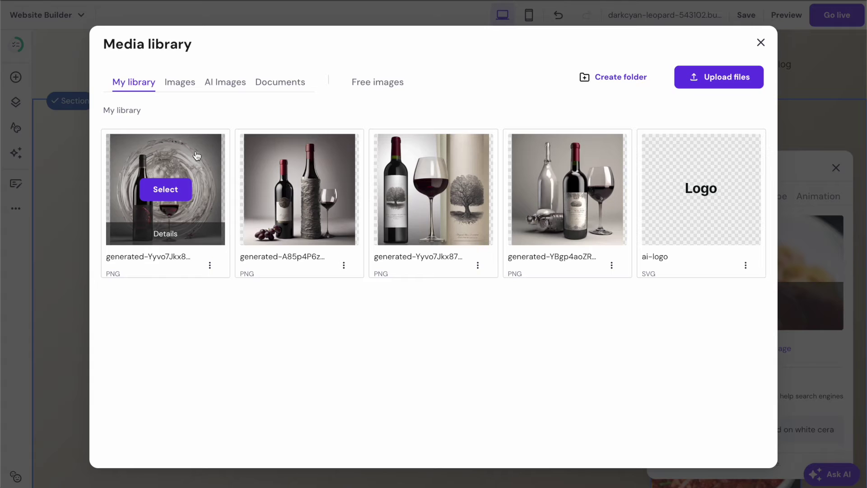
{"action": "left_click", "coordinate": [186, 84]}
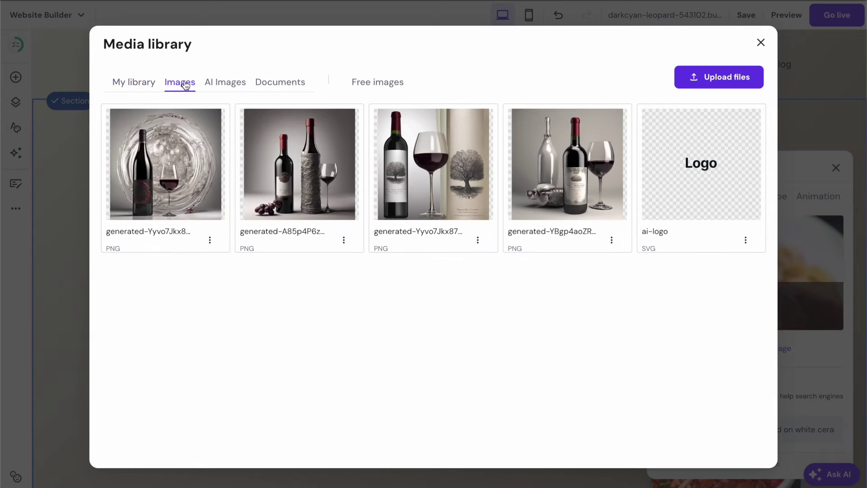
{"action": "left_click", "coordinate": [215, 86]}
{"action": "left_click", "coordinate": [136, 85]}
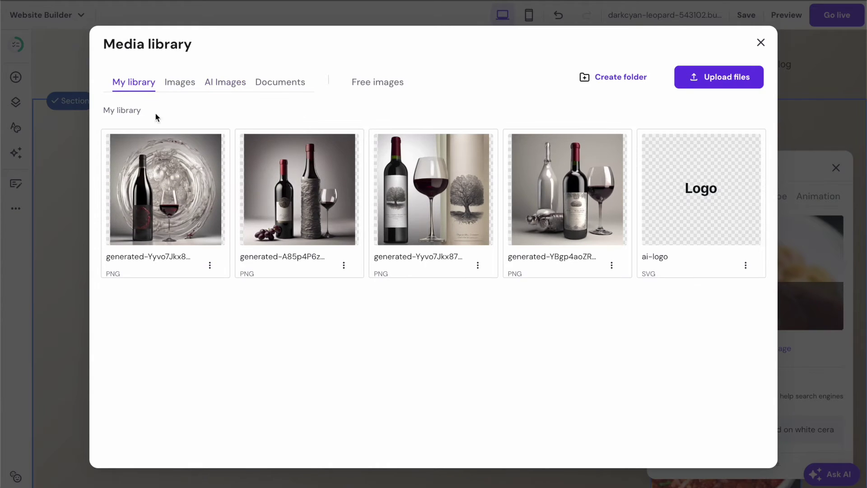
{"action": "left_click", "coordinate": [165, 188]}
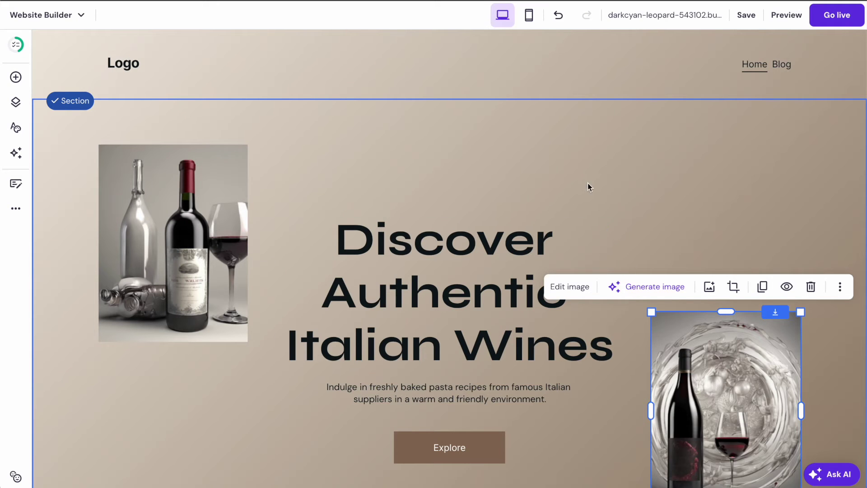
{"action": "left_click", "coordinate": [607, 171]}
Generate new hero paragraph text with AI Writer from "Intro paragraph about Italian wines and why the region is famous for wine"
{"action": "scroll", "coordinate": [673, 169], "scroll_direction": "down", "scroll_amount": 4}
{"action": "scroll", "coordinate": [582, 169], "scroll_direction": "up", "scroll_amount": 4}
{"action": "left_click", "coordinate": [457, 394]}
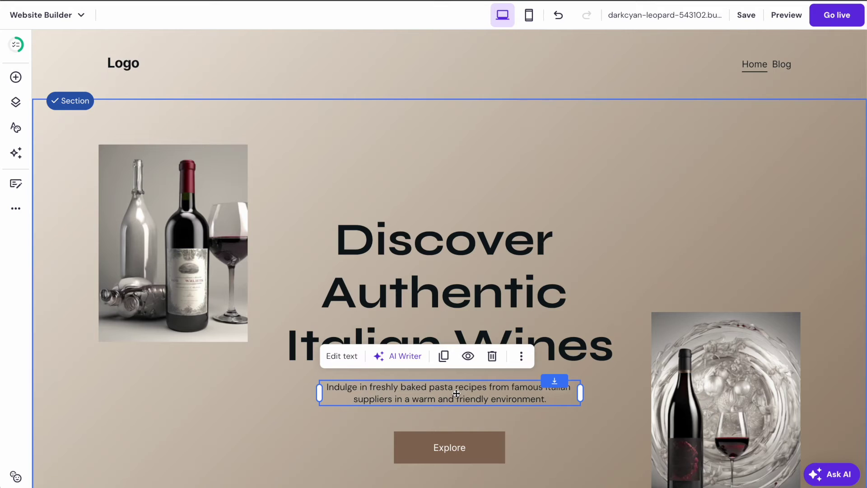
{"action": "left_click", "coordinate": [405, 357]}
{"action": "left_click", "coordinate": [360, 182]}
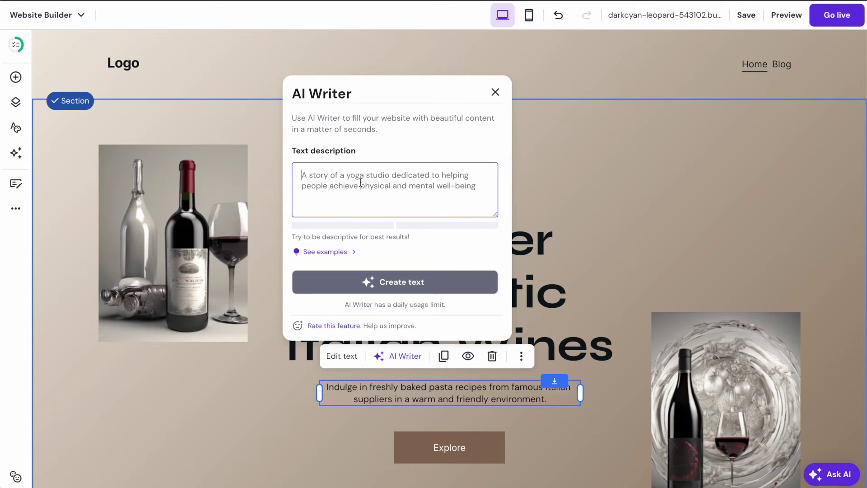
{"action": "type", "text": "Int"}
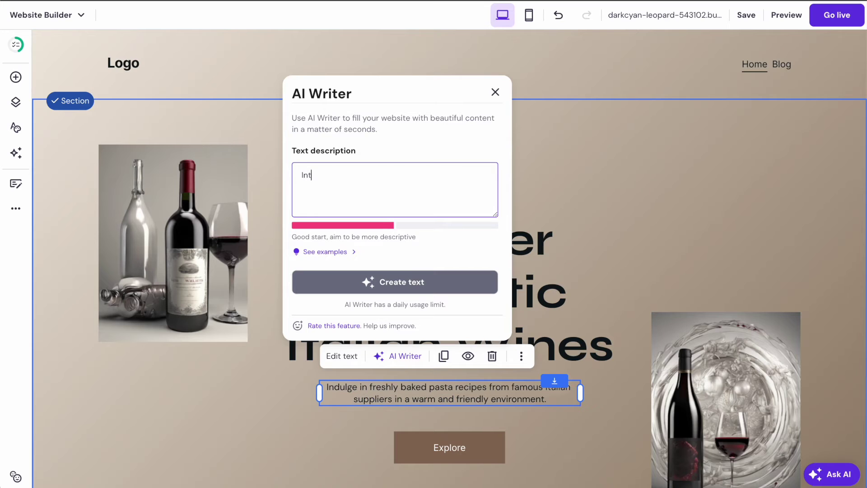
{"action": "type", "text": "ro paragraph about"}
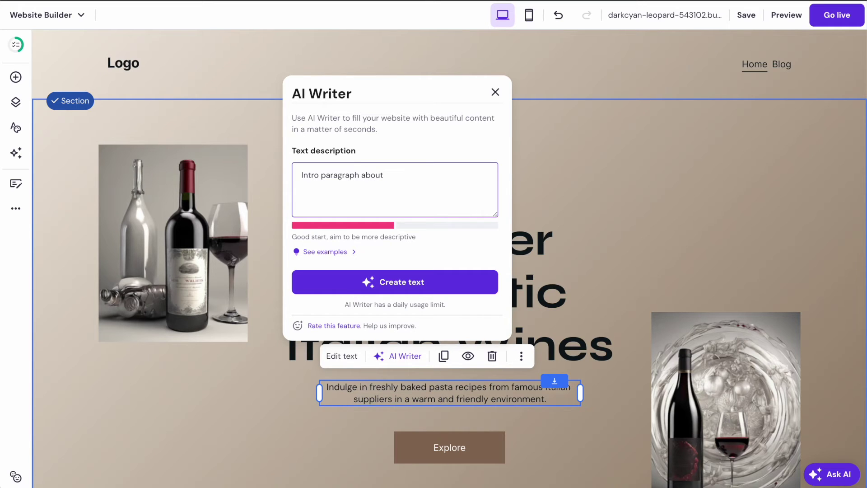
{"action": "type", "text": "tas"}
{"action": "type", "text": "they"}
{"action": "type", "text": "reg"}
{"action": "type", "text": "ion "}
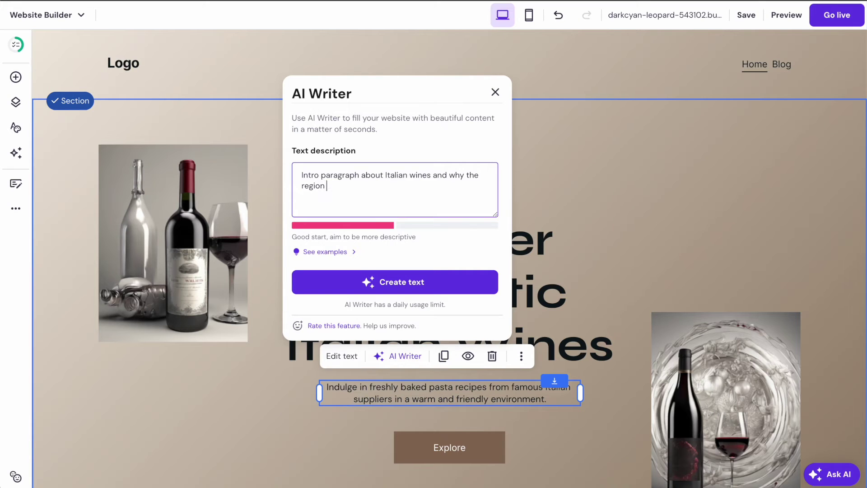
{"action": "type", "text": "is famous for wine"}
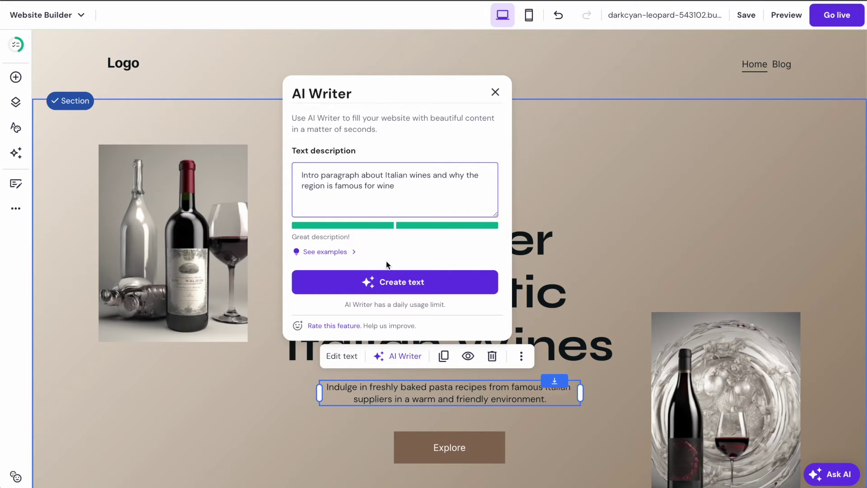
{"action": "left_click", "coordinate": [395, 282]}
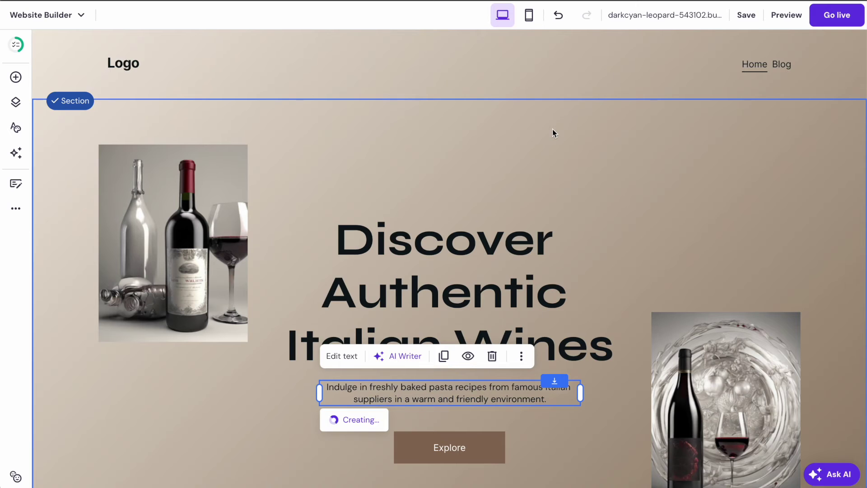
Delete the old pasta recipes sentence and the blank line above the generated Italian wine text in the hero
{"action": "scroll", "coordinate": [604, 409], "scroll_direction": "down", "scroll_amount": 4}
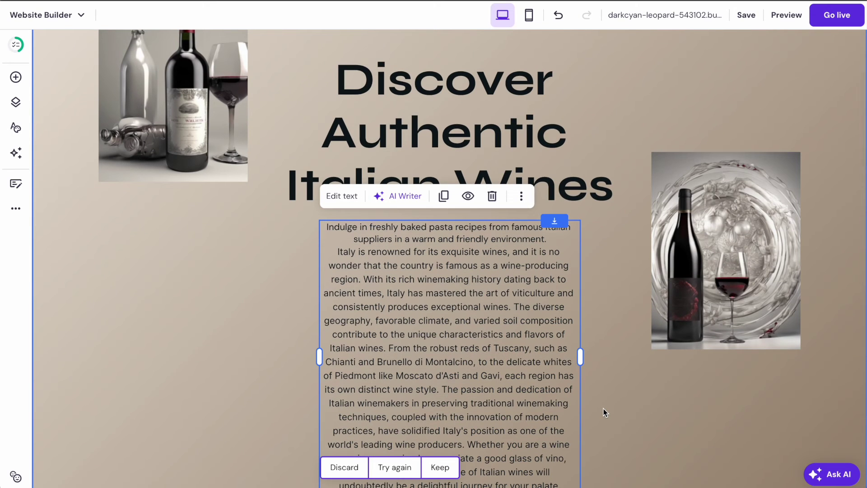
{"action": "scroll", "coordinate": [604, 409], "scroll_direction": "down", "scroll_amount": 3}
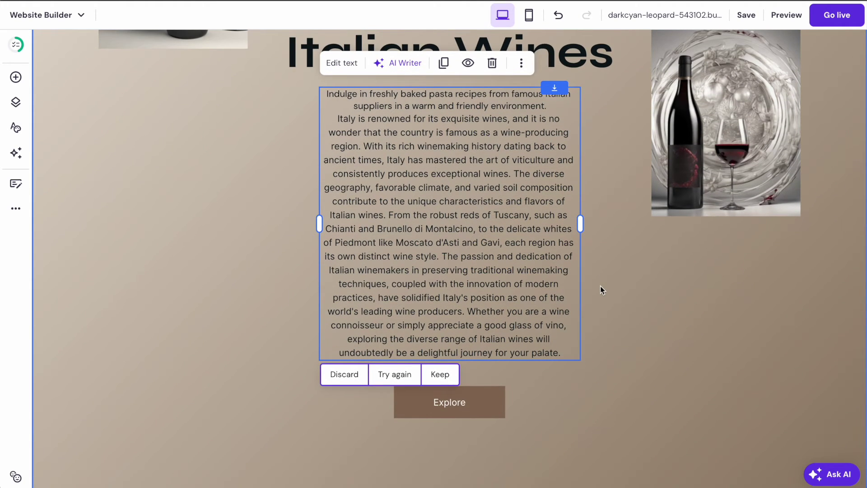
{"action": "scroll", "coordinate": [600, 286], "scroll_direction": "up", "scroll_amount": 1}
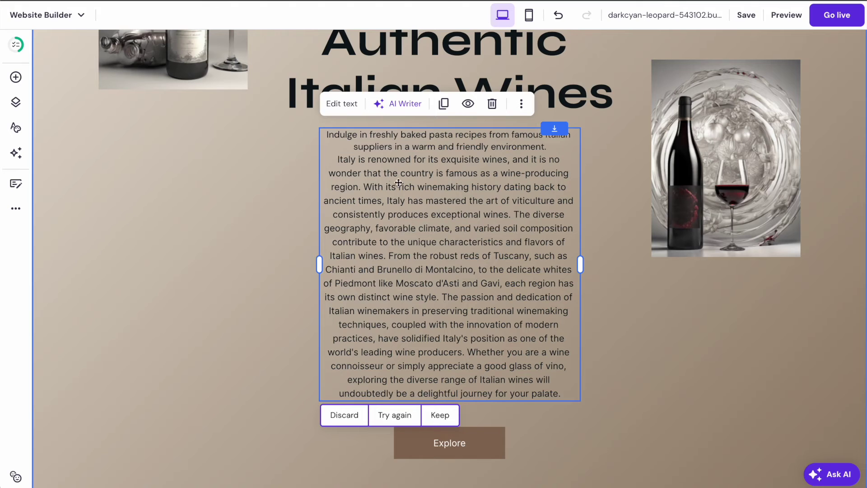
{"action": "left_click", "coordinate": [342, 104]}
{"action": "triple_click", "coordinate": [469, 170]}
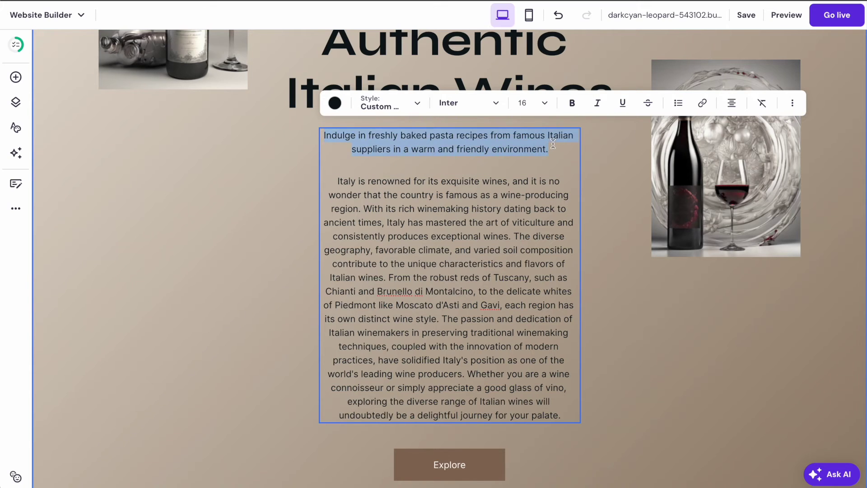
{"action": "key", "text": "BackSpace"}
{"action": "key", "text": "BackSpace"}
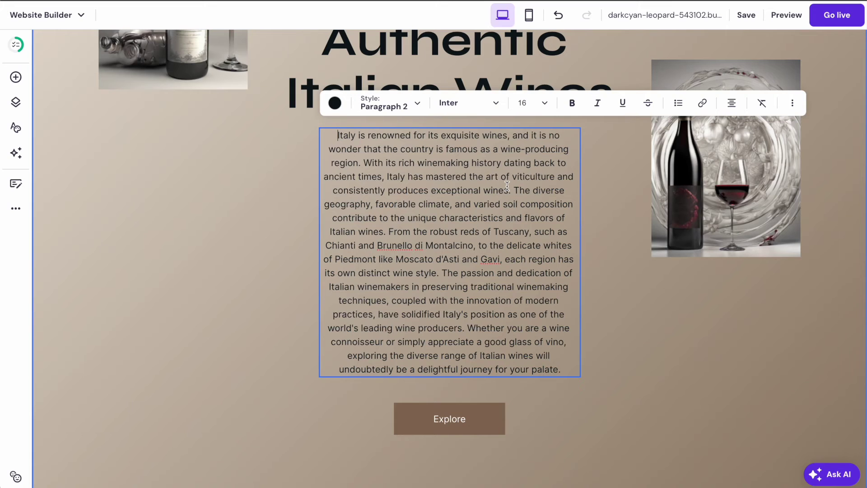
Shorten the hero's wine paragraph by deleting everything after "consistently produces exceptional wines." and finish the text editing
{"action": "key", "text": "BackSpace"}
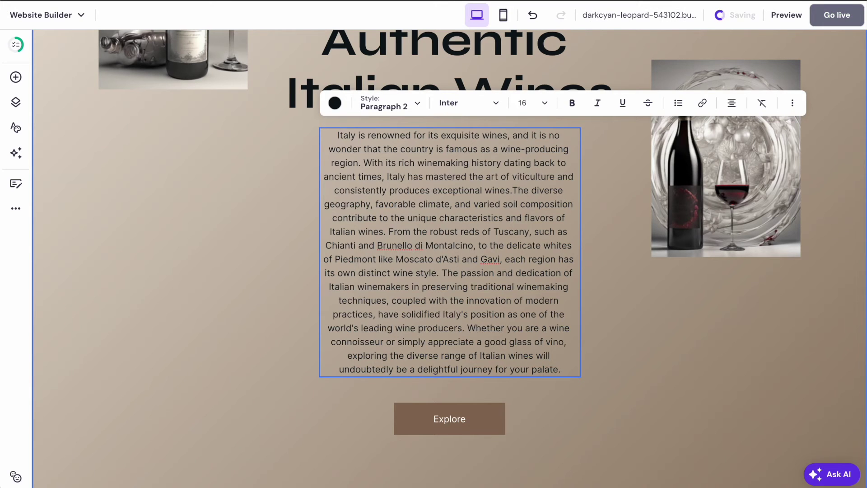
{"action": "key", "text": "Return"}
{"action": "key", "text": "ctrl+shift+End"}
{"action": "key", "text": "Delete"}
{"action": "key", "text": "BackSpace"}
{"action": "type", "text": "."}
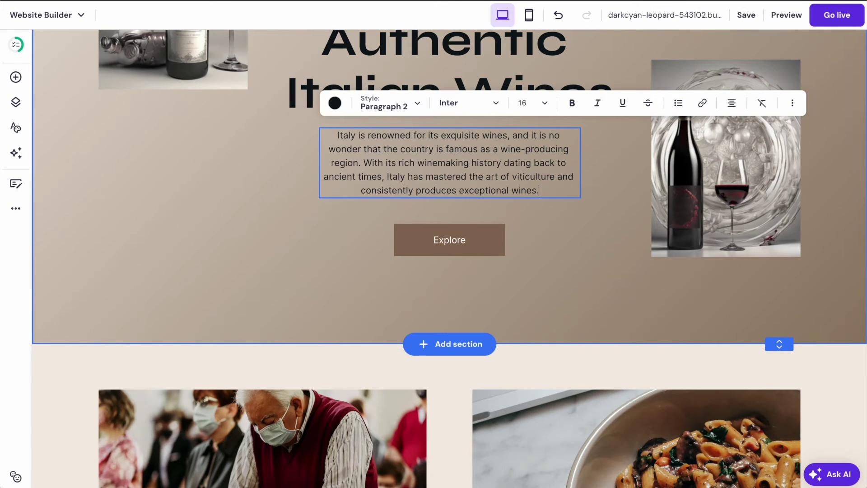
{"action": "key", "text": "Escape"}
Try the Heading 2 style on the hero's wine paragraph, settle on Paragraph 1, and leave the text editing
{"action": "scroll", "coordinate": [589, 212], "scroll_direction": "up", "scroll_amount": 3}
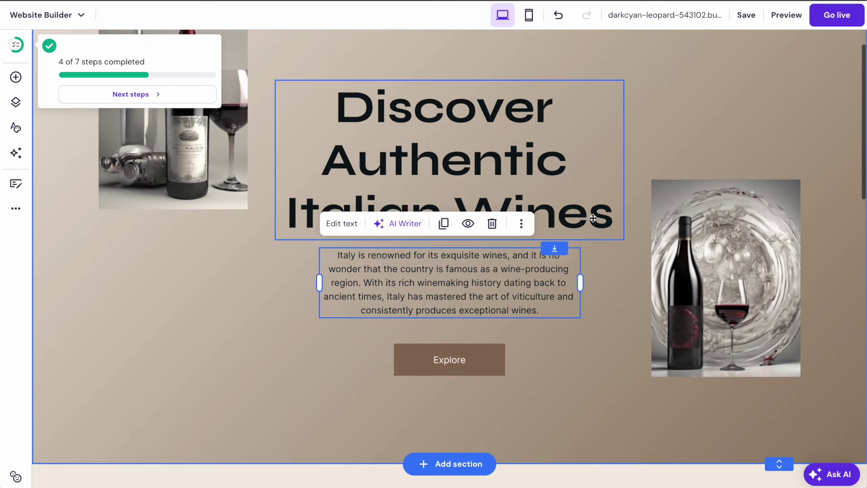
{"action": "left_click", "coordinate": [352, 227]}
{"action": "left_click", "coordinate": [408, 225]}
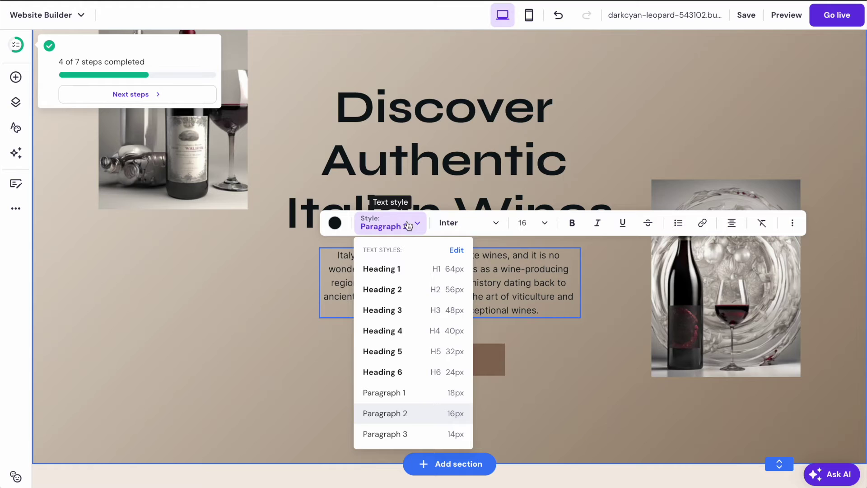
{"action": "left_click", "coordinate": [402, 290]}
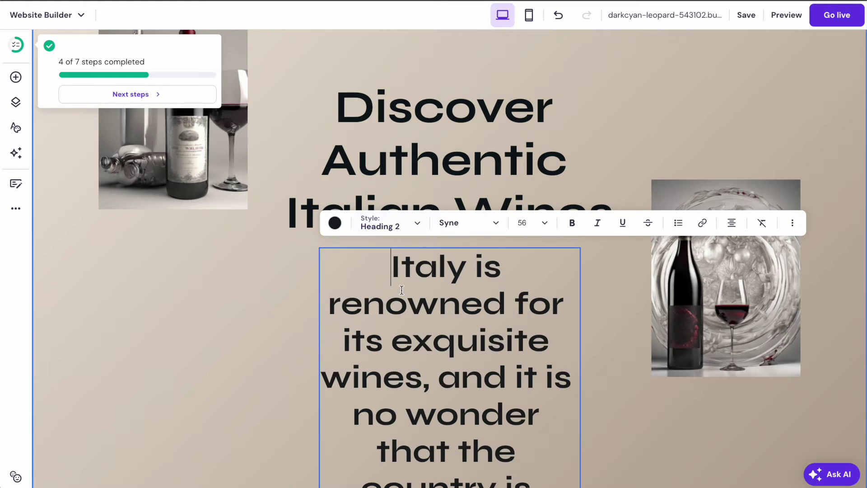
{"action": "left_click", "coordinate": [389, 231]}
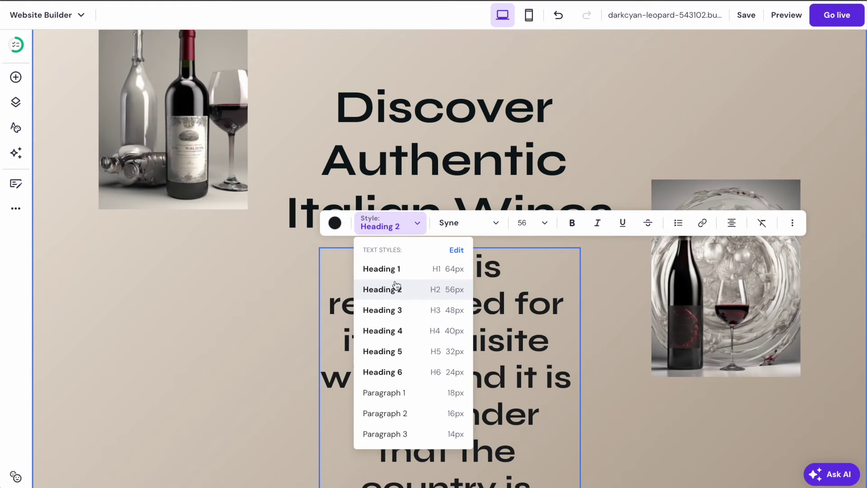
{"action": "left_click", "coordinate": [401, 394]}
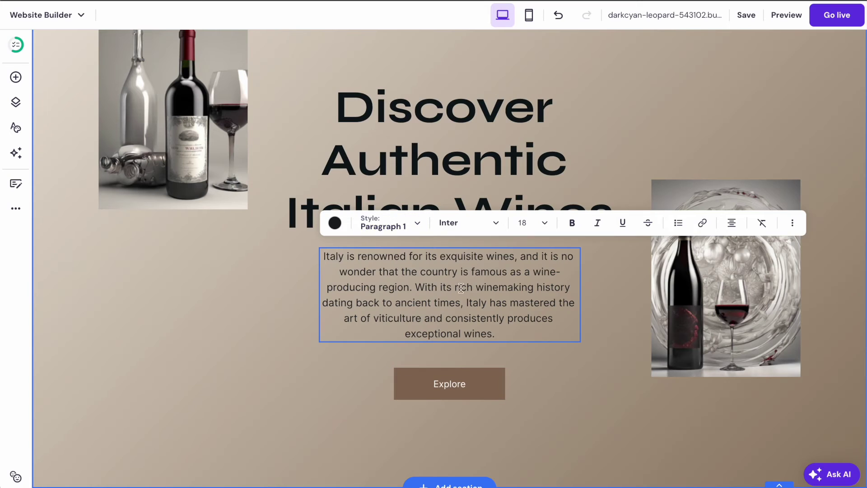
{"action": "left_click", "coordinate": [572, 223]}
{"action": "key", "text": "Escape"}
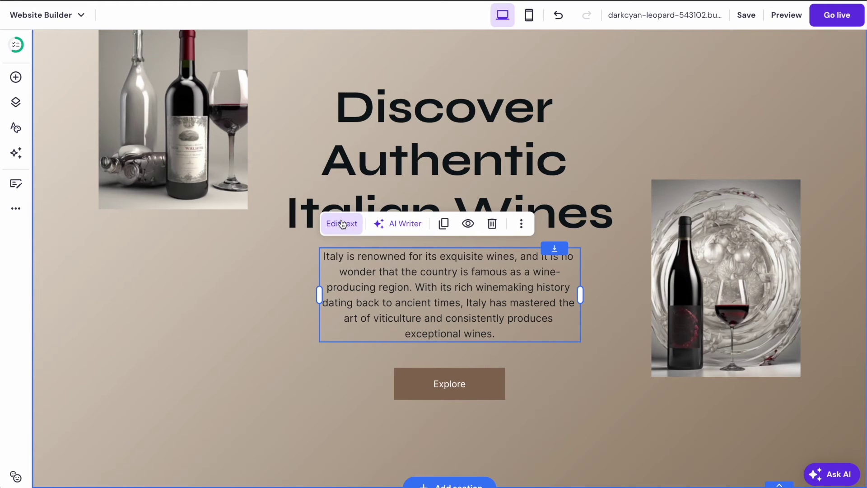
Examine the fonts offered for the hero's wine paragraph, then leave the text without choosing one
{"action": "left_click", "coordinate": [342, 223]}
{"action": "left_click", "coordinate": [493, 222]}
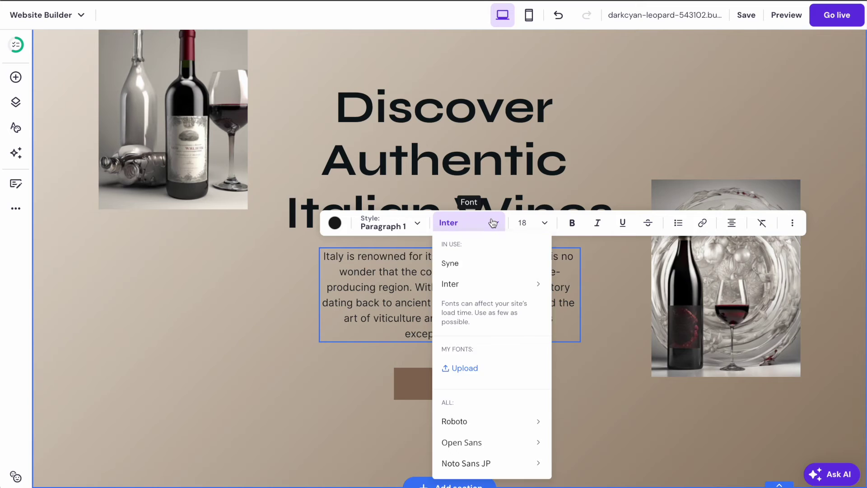
{"action": "left_click", "coordinate": [493, 222]}
{"action": "key", "text": "Escape"}
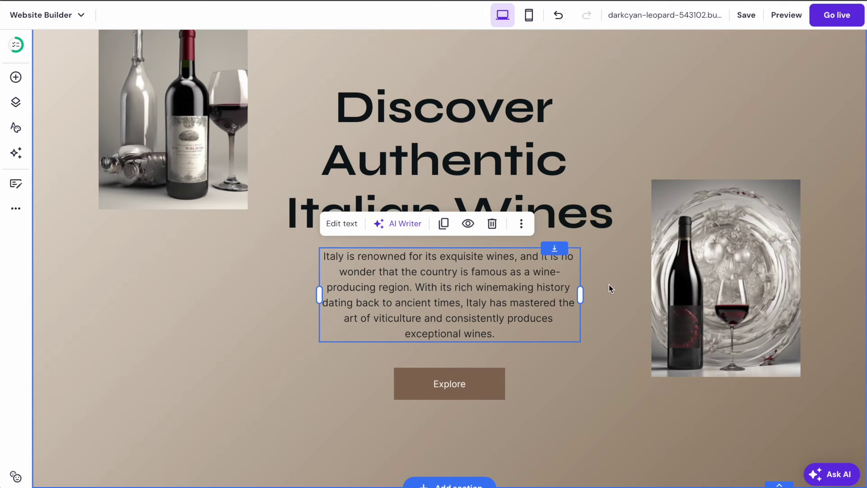
{"action": "left_click", "coordinate": [627, 237]}
Apply the Playfair Display heading and Montserrat paragraph font pair across the whole website
{"action": "scroll", "coordinate": [630, 153], "scroll_direction": "up", "scroll_amount": 1}
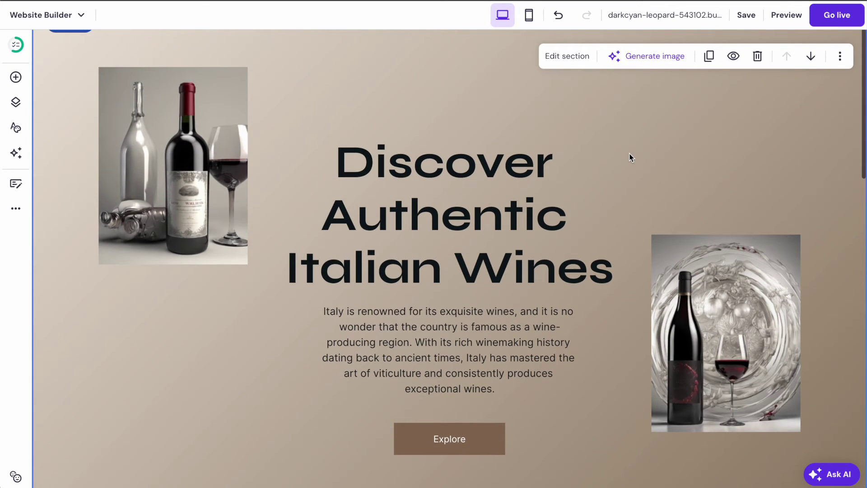
{"action": "scroll", "coordinate": [629, 153], "scroll_direction": "up", "scroll_amount": 1}
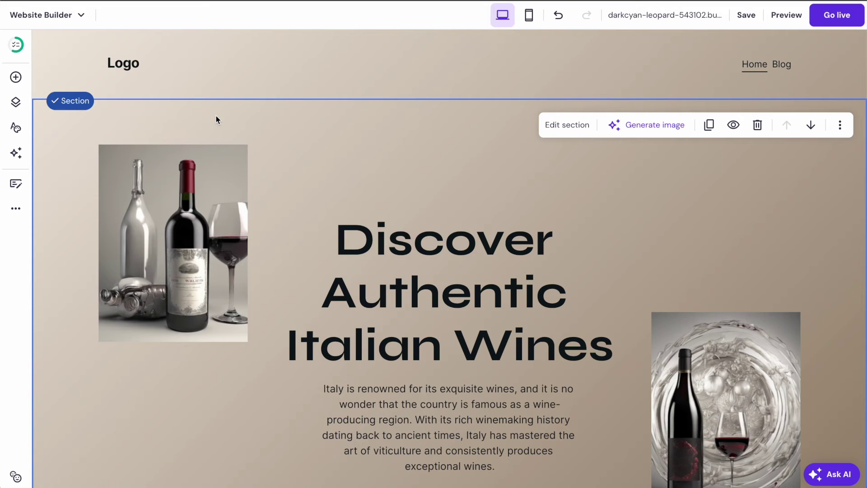
{"action": "left_click", "coordinate": [17, 129]}
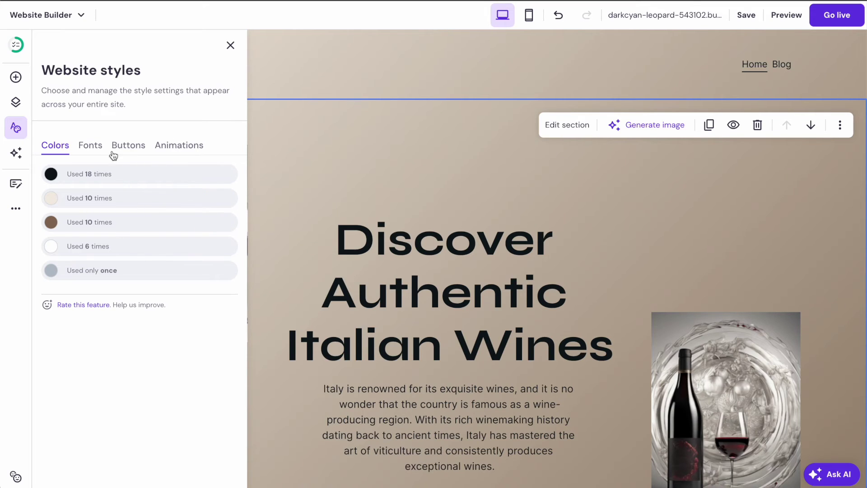
{"action": "left_click", "coordinate": [100, 147]}
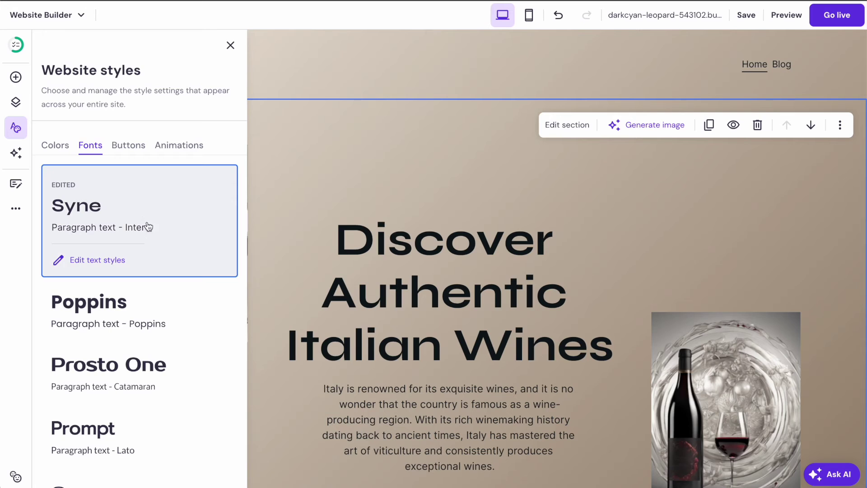
{"action": "scroll", "coordinate": [150, 233], "scroll_direction": "down", "scroll_amount": 2}
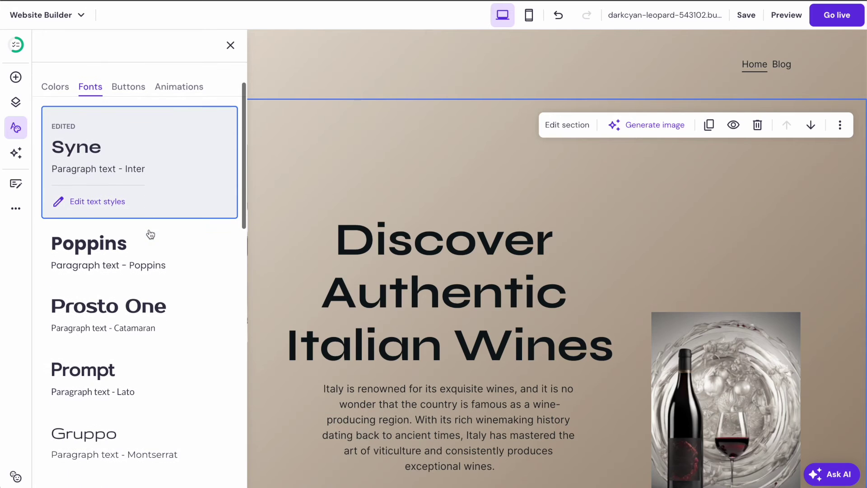
{"action": "left_click", "coordinate": [136, 315]}
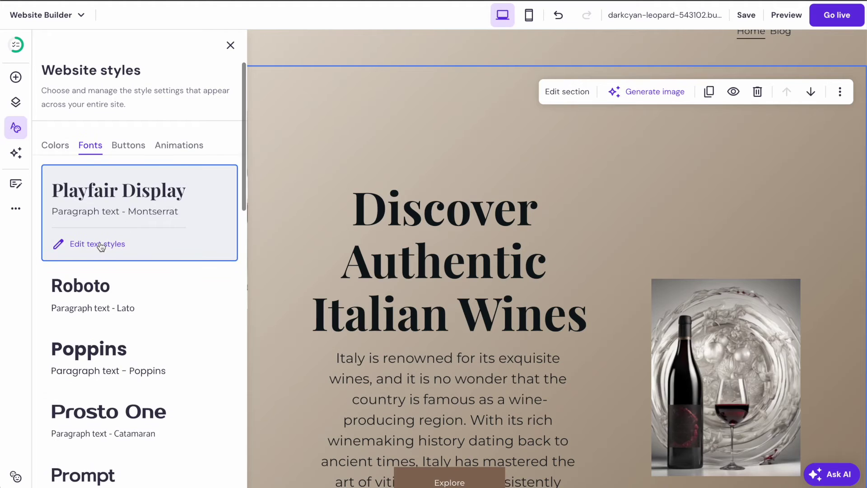
Set the size of the site-wide Heading 1 text style to 72px
{"action": "left_click", "coordinate": [100, 244]}
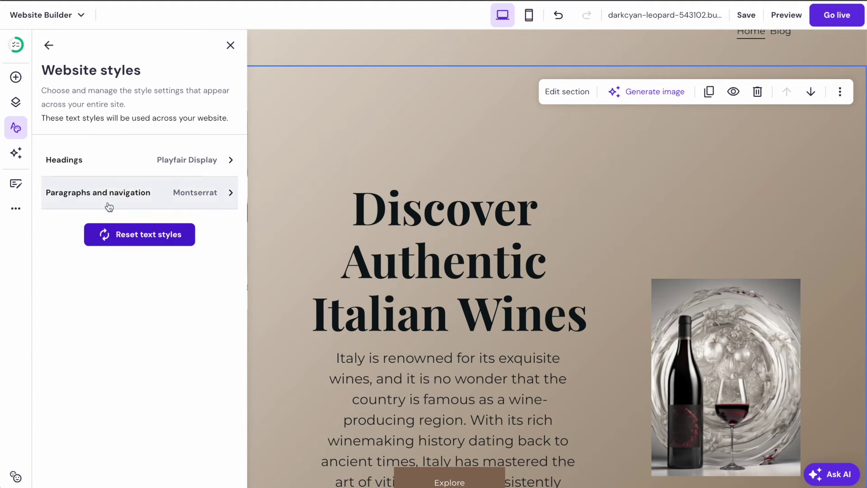
{"action": "left_click", "coordinate": [181, 168]}
{"action": "left_click", "coordinate": [99, 197]}
{"action": "left_click", "coordinate": [150, 165]}
{"action": "left_click", "coordinate": [130, 222]}
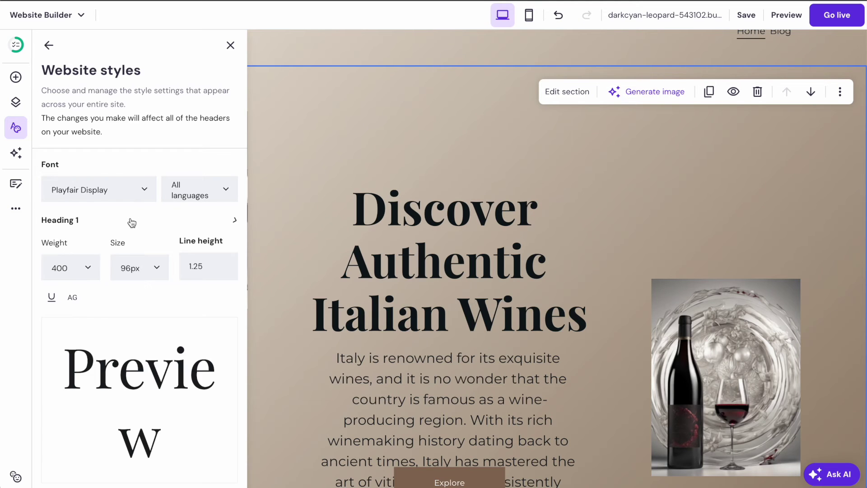
{"action": "left_click", "coordinate": [137, 270]}
{"action": "left_click", "coordinate": [140, 420]}
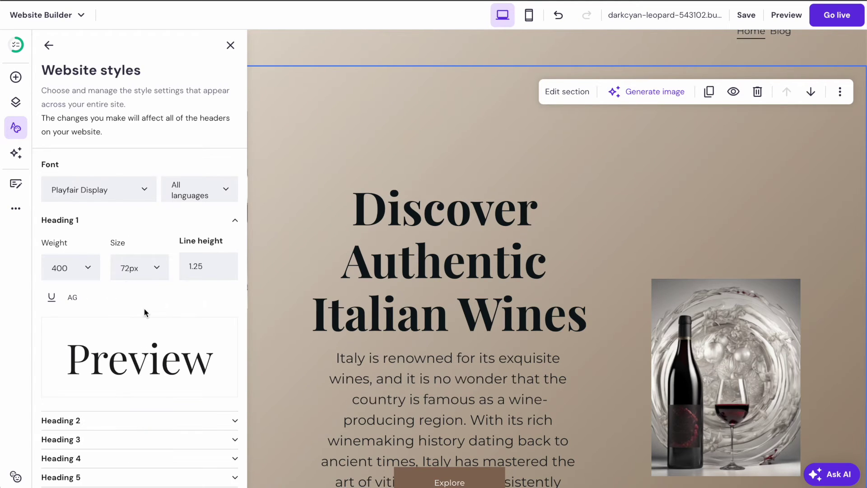
Set the size of the site-wide Heading 2 text style to 48px and leave the heading settings
{"action": "left_click", "coordinate": [140, 267]}
{"action": "left_click", "coordinate": [119, 225]}
{"action": "left_click", "coordinate": [122, 422]}
{"action": "scroll", "coordinate": [126, 392], "scroll_direction": "down", "scroll_amount": 1}
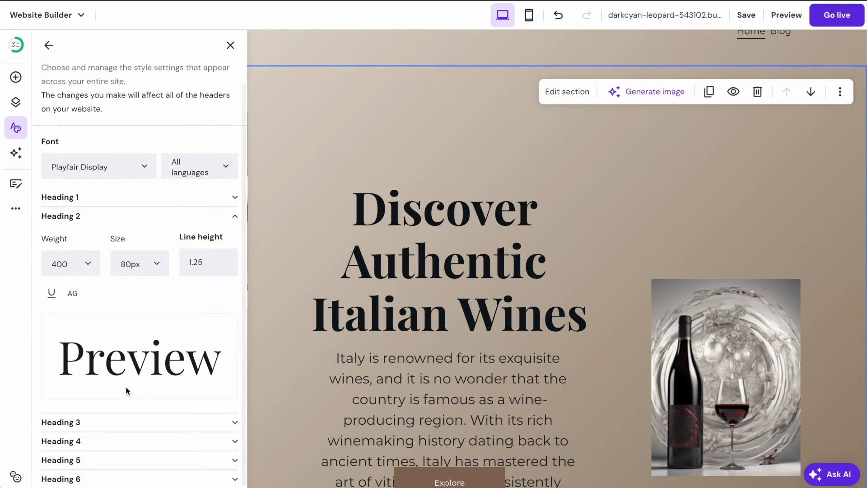
{"action": "left_click", "coordinate": [138, 259]}
{"action": "left_click", "coordinate": [151, 447]}
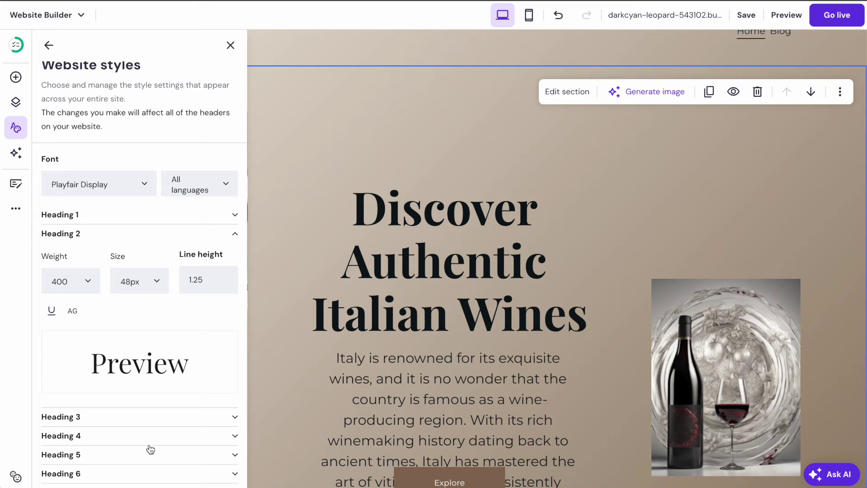
{"action": "left_click", "coordinate": [49, 45]}
View the site-wide button styles, then move the hero's Explore button to just below the wine paragraph
{"action": "left_click", "coordinate": [19, 128]}
{"action": "left_click", "coordinate": [121, 147]}
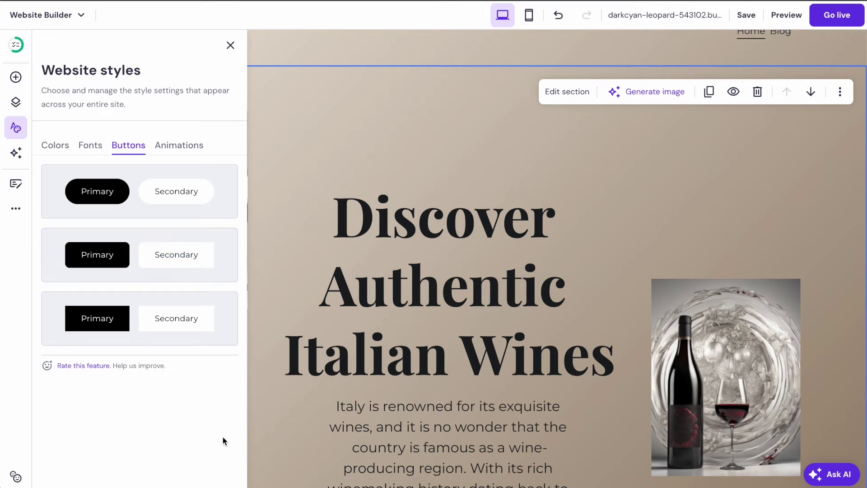
{"action": "scroll", "coordinate": [425, 345], "scroll_direction": "down", "scroll_amount": 5}
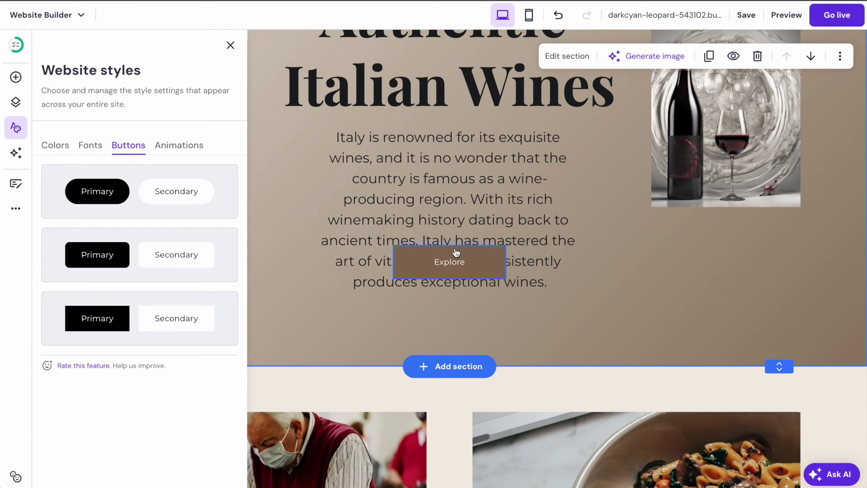
{"action": "left_click", "coordinate": [482, 261]}
{"action": "left_click_drag", "start_coordinate": [475, 267], "coordinate": [473, 324]}
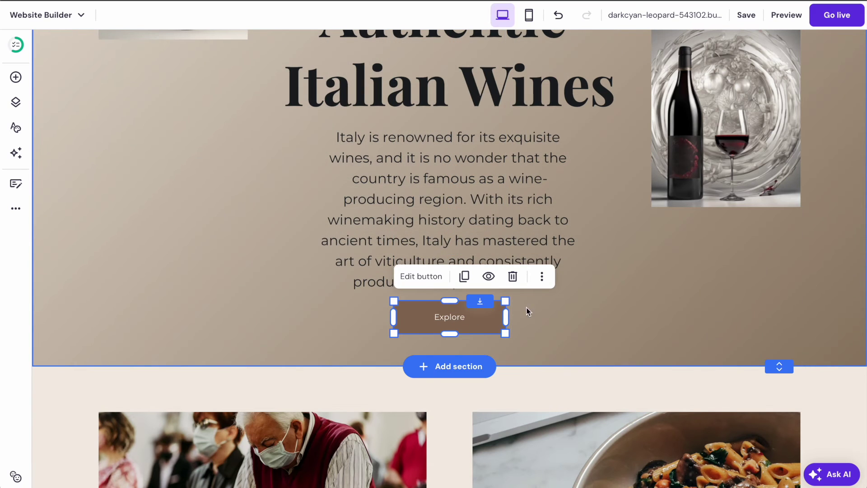
{"action": "left_click", "coordinate": [621, 291]}
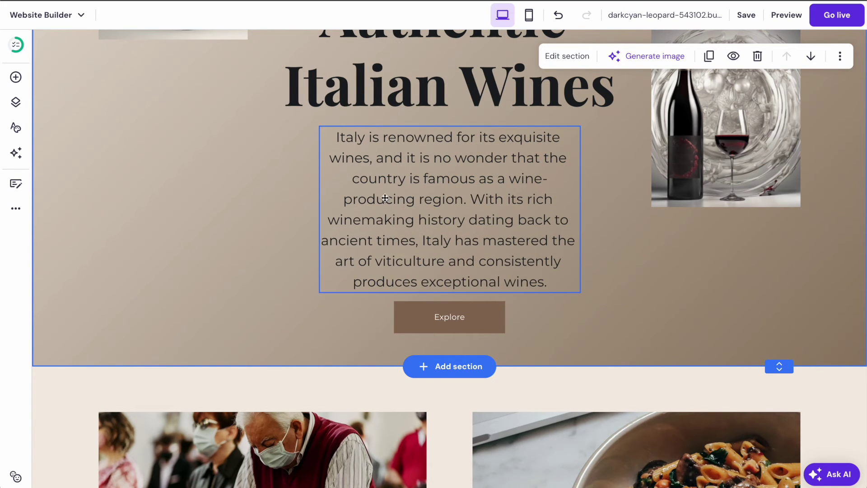
Round the hero's Explore button by setting its corner radius to 6, and close the button settings
{"action": "left_click", "coordinate": [427, 314]}
{"action": "left_click", "coordinate": [428, 277]}
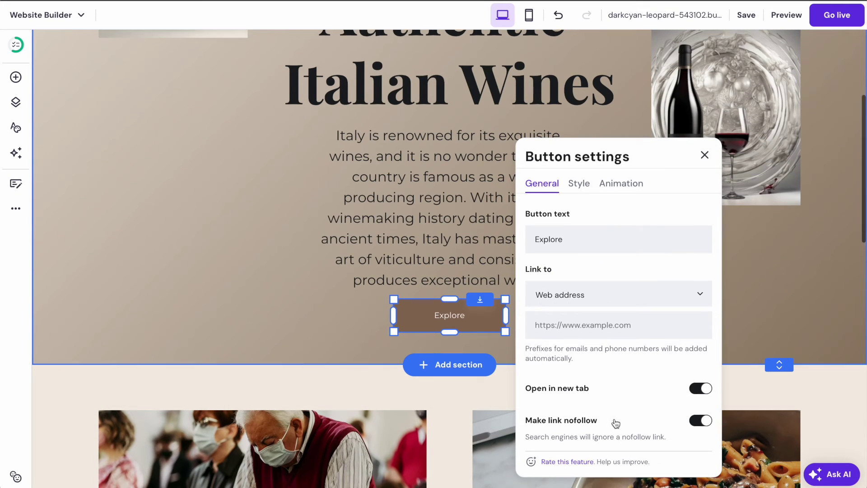
{"action": "scroll", "coordinate": [613, 421], "scroll_direction": "down", "scroll_amount": 1}
{"action": "scroll", "coordinate": [608, 375], "scroll_direction": "up", "scroll_amount": 2}
{"action": "left_click", "coordinate": [579, 211]}
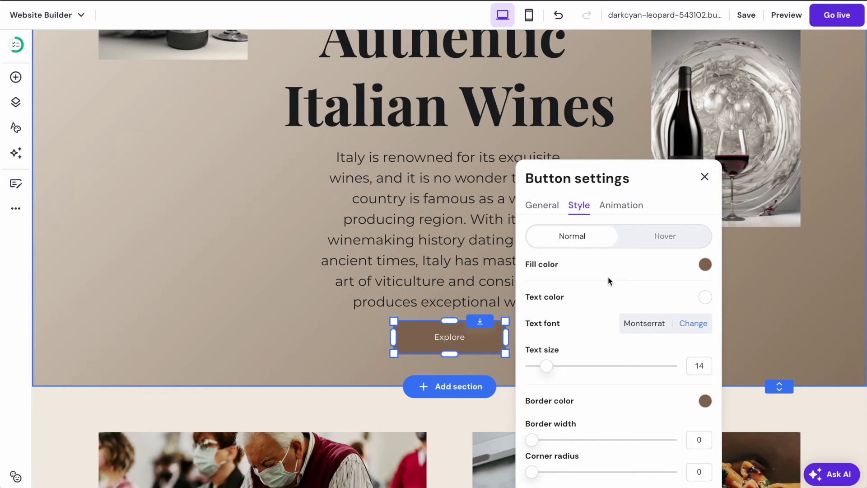
{"action": "scroll", "coordinate": [621, 346], "scroll_direction": "down", "scroll_amount": 3}
{"action": "left_click_drag", "start_coordinate": [532, 376], "coordinate": [562, 377]}
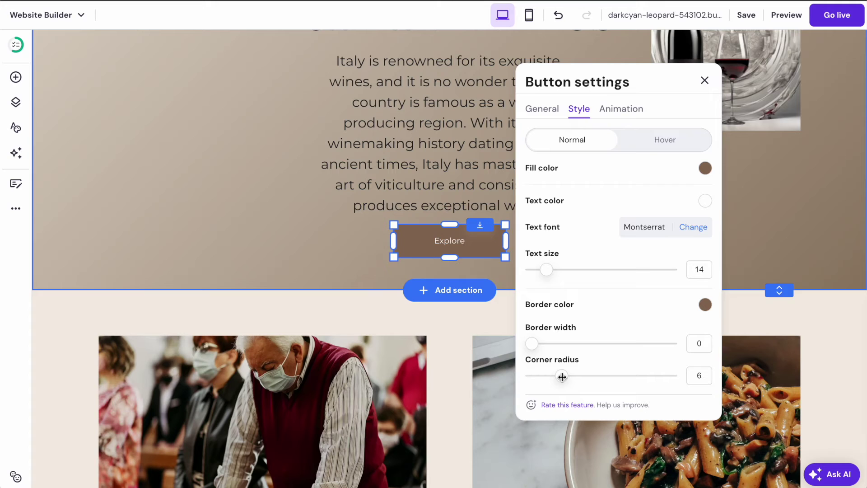
{"action": "left_click", "coordinate": [339, 270]}
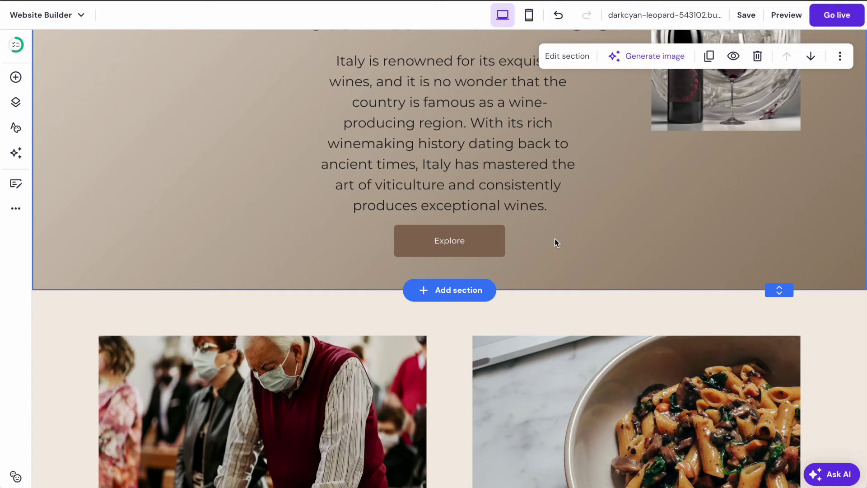
Open the AI Page Generator and read through its example page descriptions
{"action": "scroll", "coordinate": [530, 241], "scroll_direction": "up", "scroll_amount": 8}
{"action": "left_click", "coordinate": [16, 153]}
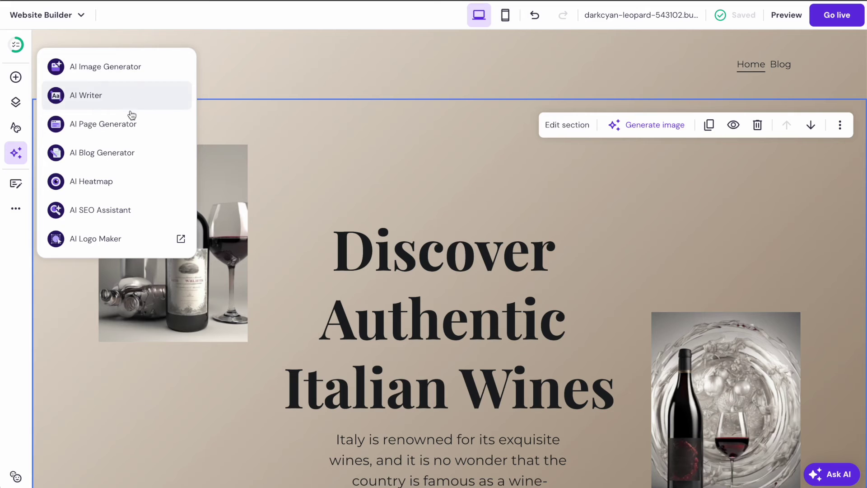
{"action": "left_click", "coordinate": [122, 126]}
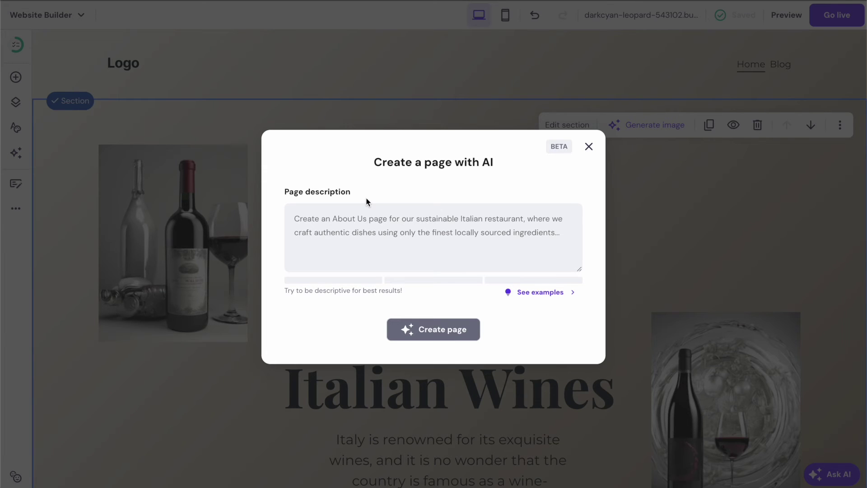
{"action": "left_click", "coordinate": [545, 293]}
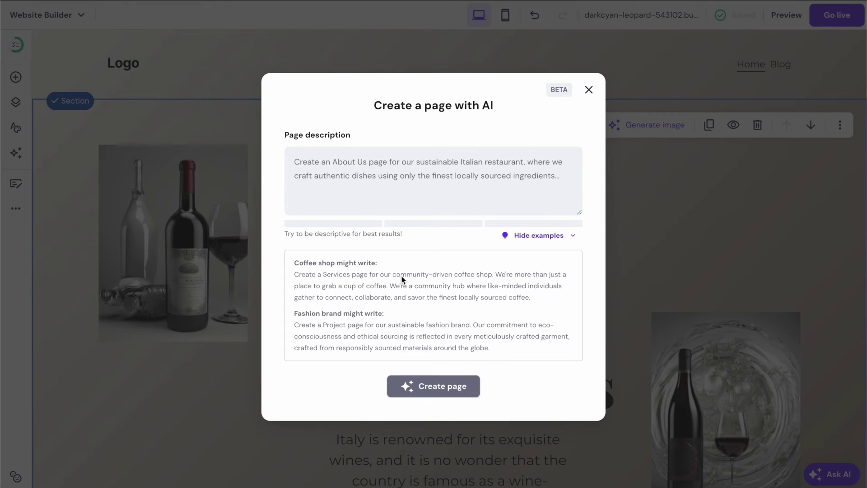
{"action": "left_click", "coordinate": [361, 162]}
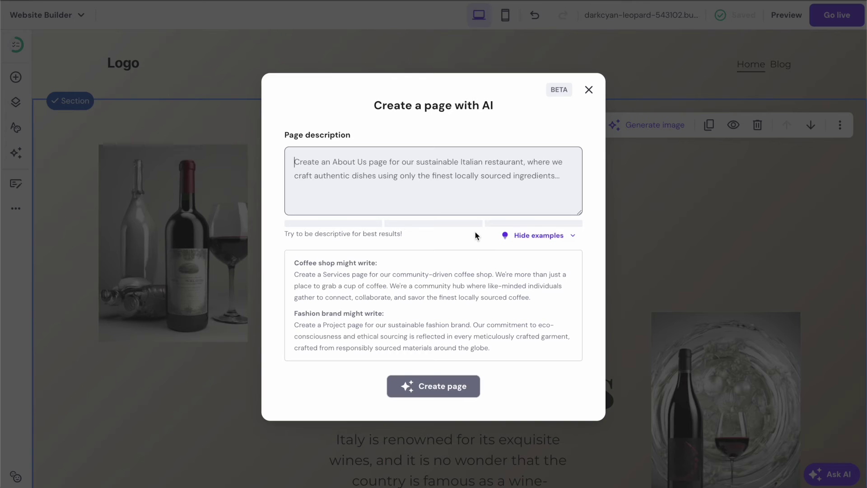
{"action": "left_click", "coordinate": [540, 235]}
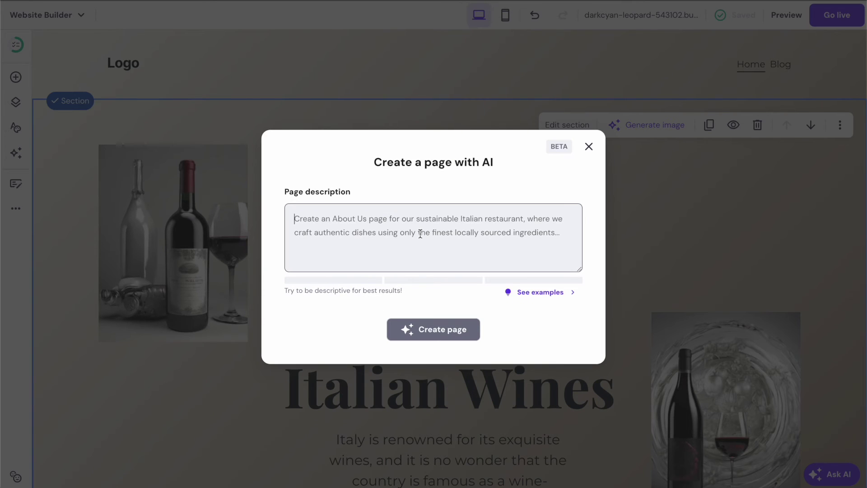
Generate an AI page from the description "Create a page about the history of Italian wine, and why the region is famous for its wine-making tradition"
{"action": "type", "text": "Cr"}
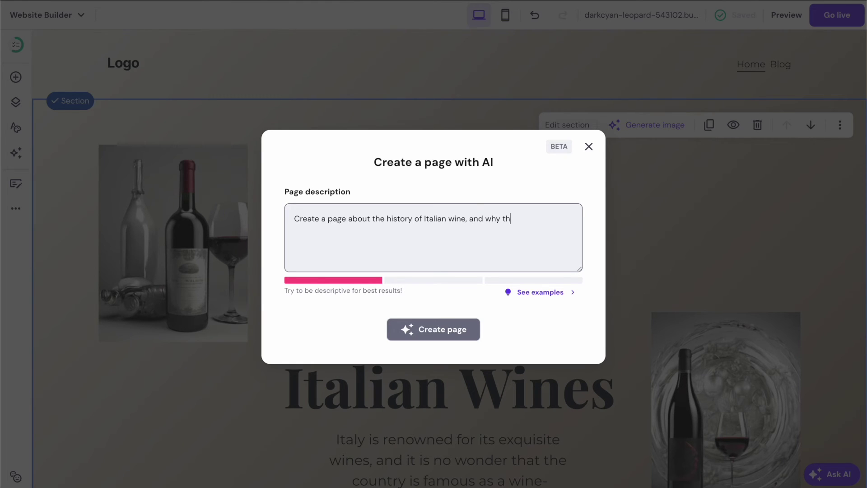
{"action": "type", "text": "he region"}
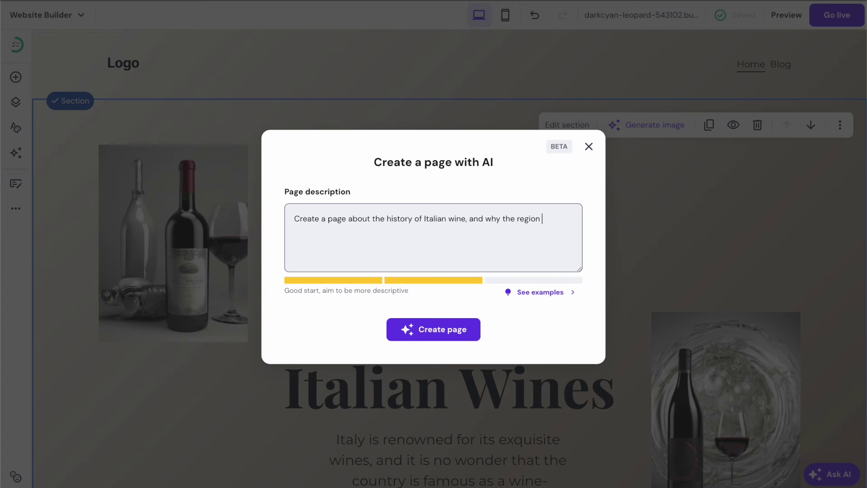
{"action": "type", "text": " is famou"}
{"action": "type", "text": "s for its wine-making tradition"}
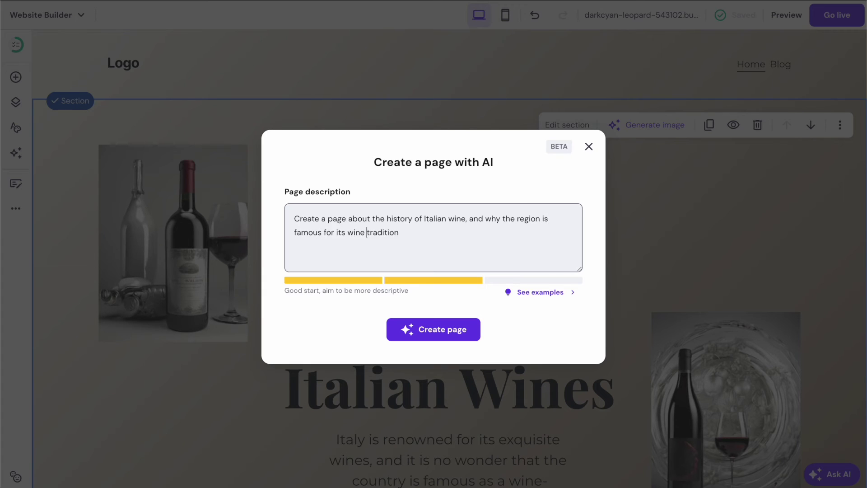
{"action": "left_click", "coordinate": [436, 330]}
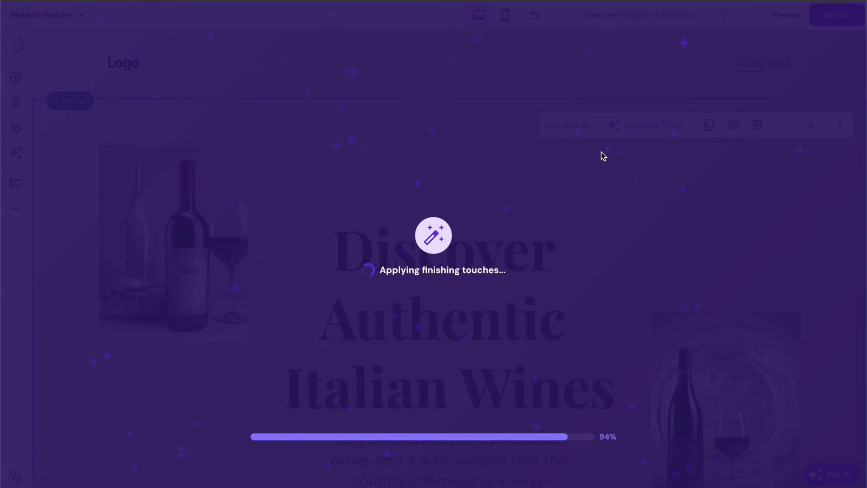
Examine the generated wine history page's sections, from the introduction and image gallery to the map and blog posts
{"action": "scroll", "coordinate": [593, 259], "scroll_direction": "down", "scroll_amount": 9}
{"action": "scroll", "coordinate": [593, 259], "scroll_direction": "down", "scroll_amount": 8}
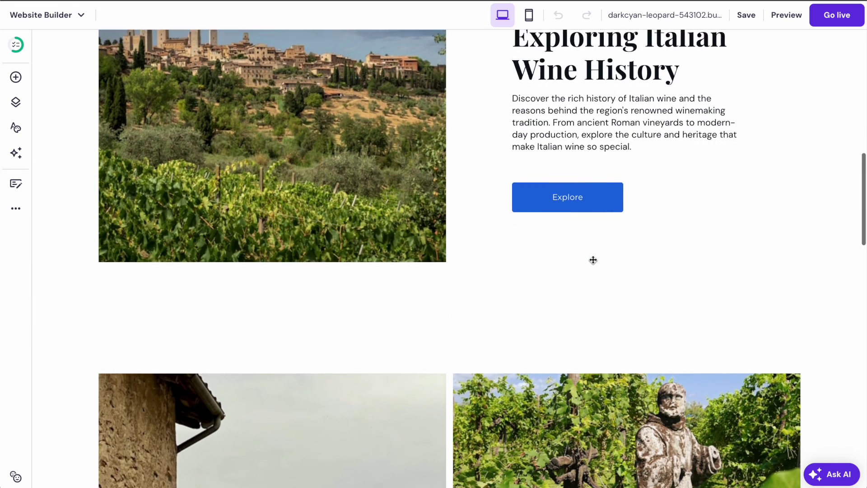
{"action": "scroll", "coordinate": [592, 261], "scroll_direction": "up", "scroll_amount": 2}
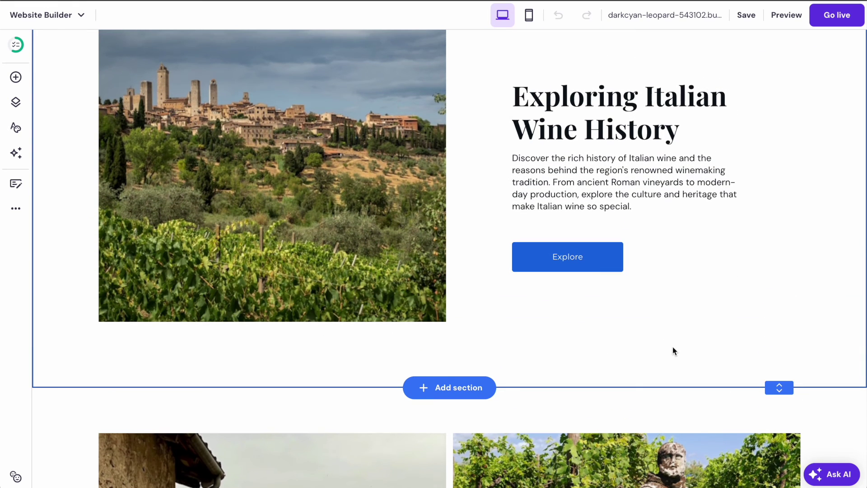
{"action": "left_click", "coordinate": [682, 270]}
{"action": "scroll", "coordinate": [683, 269], "scroll_direction": "down", "scroll_amount": 9}
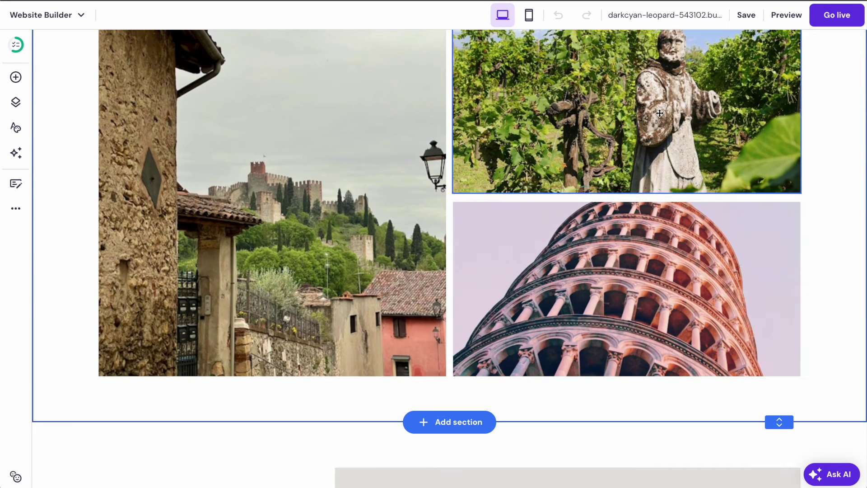
{"action": "scroll", "coordinate": [639, 159], "scroll_direction": "up", "scroll_amount": 3}
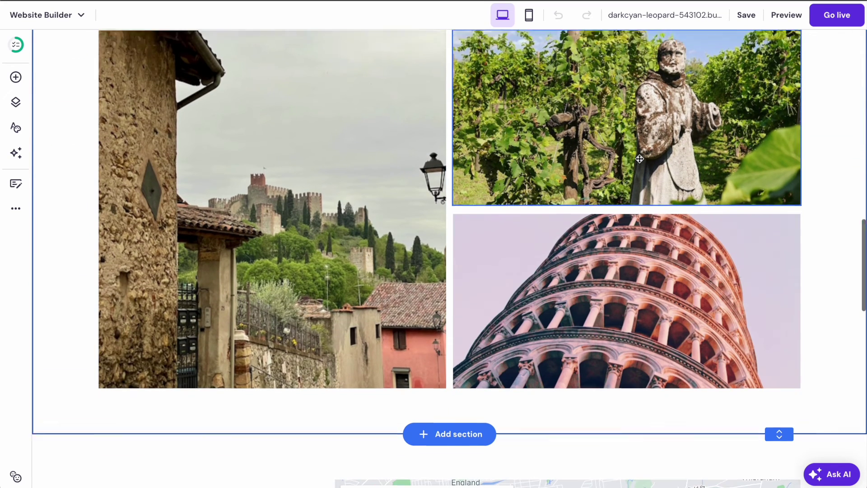
{"action": "scroll", "coordinate": [640, 159], "scroll_direction": "down", "scroll_amount": 10}
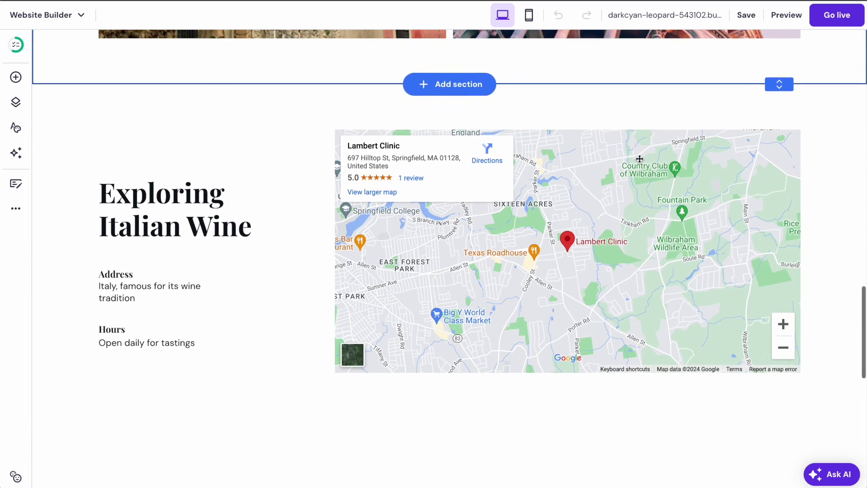
{"action": "left_click", "coordinate": [262, 108]}
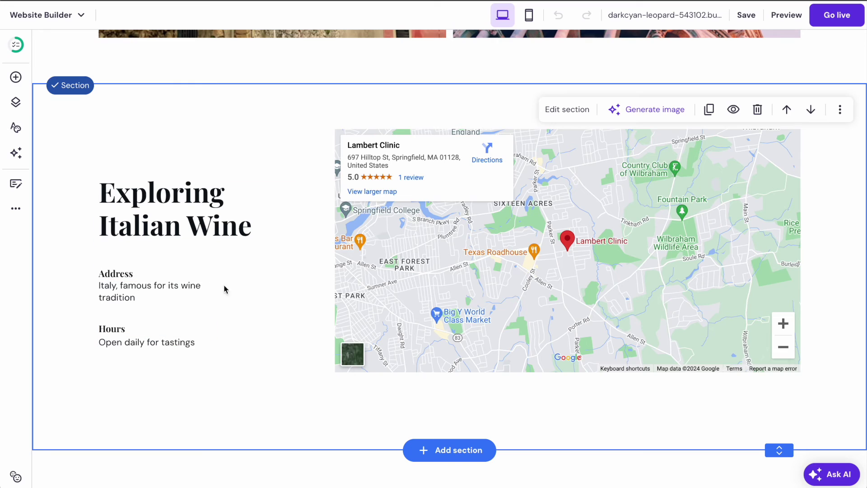
{"action": "scroll", "coordinate": [262, 290], "scroll_direction": "down", "scroll_amount": 13}
{"action": "scroll", "coordinate": [262, 290], "scroll_direction": "up", "scroll_amount": 8}
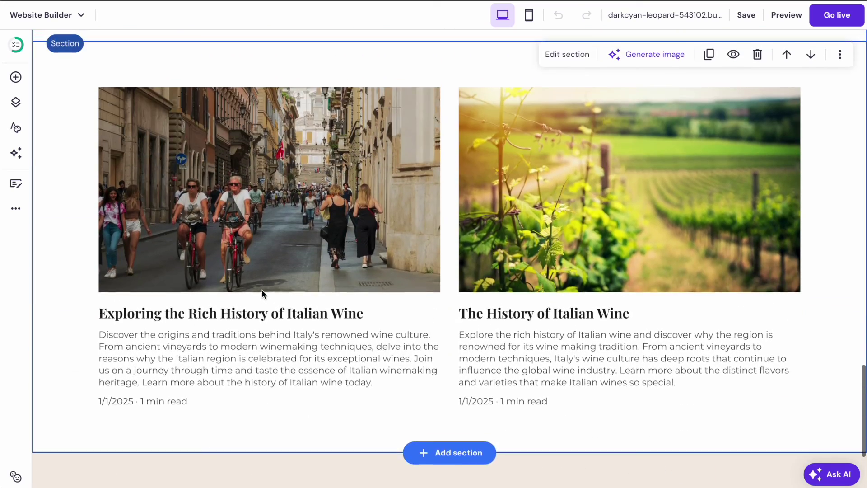
{"action": "scroll", "coordinate": [262, 290], "scroll_direction": "up", "scroll_amount": 3}
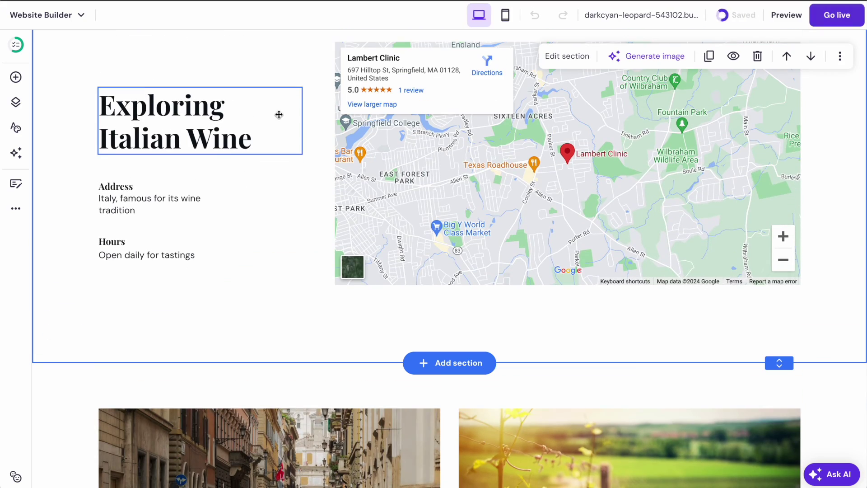
{"action": "scroll", "coordinate": [277, 113], "scroll_direction": "up", "scroll_amount": 2}
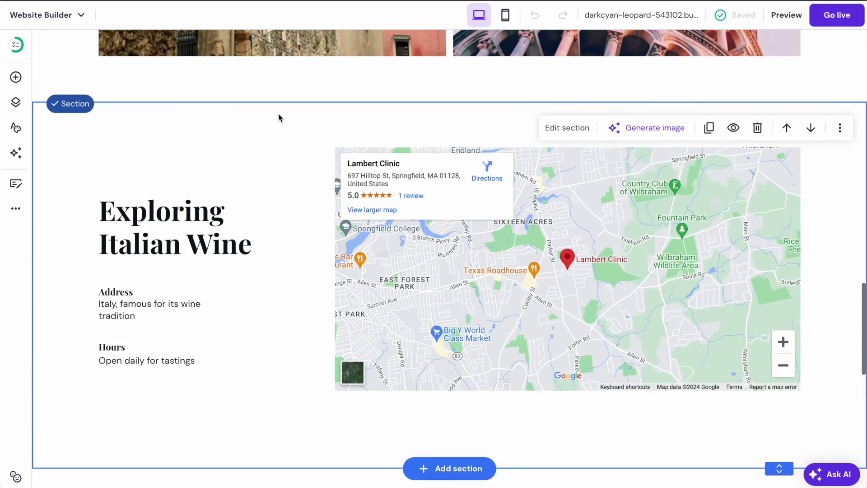
Check the map section's layout, anchor and background settings, then delete the whole section
{"action": "left_click", "coordinate": [568, 128]}
{"action": "left_click", "coordinate": [730, 161]}
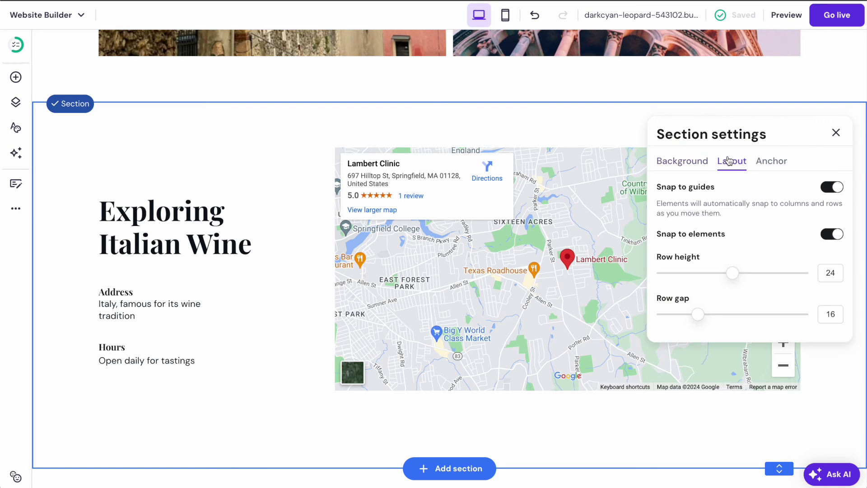
{"action": "left_click", "coordinate": [772, 164]}
{"action": "left_click", "coordinate": [673, 161]}
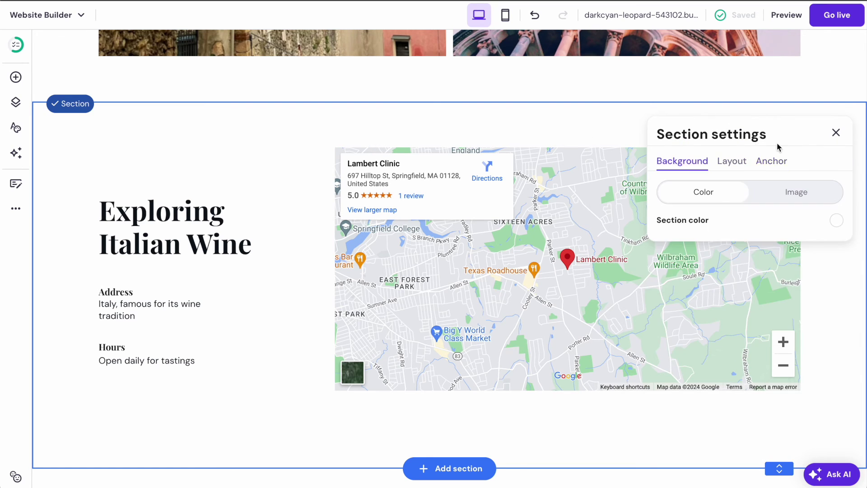
{"action": "left_click", "coordinate": [836, 132]}
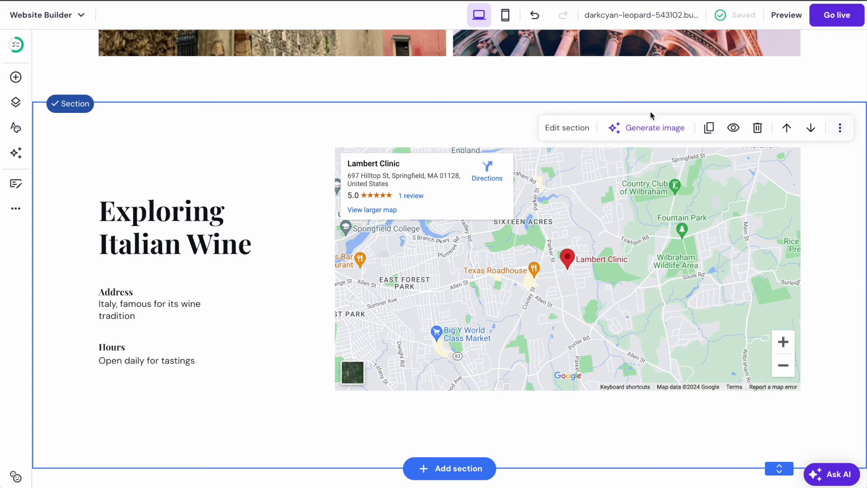
{"action": "left_click", "coordinate": [757, 128]}
Review the rest of the wine history page, including the gallery, blog posts, footer and introduction with its Explore button
{"action": "scroll", "coordinate": [594, 110], "scroll_direction": "up", "scroll_amount": 5}
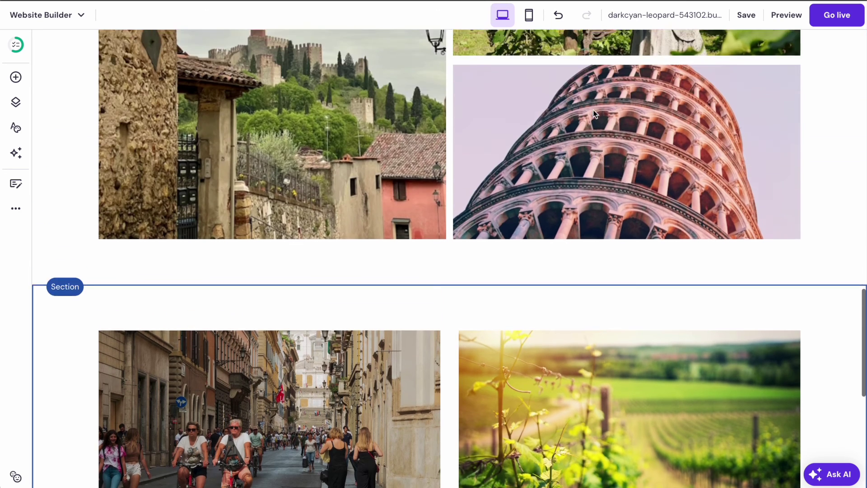
{"action": "scroll", "coordinate": [593, 110], "scroll_direction": "down", "scroll_amount": 8}
{"action": "scroll", "coordinate": [594, 111], "scroll_direction": "down", "scroll_amount": 2}
{"action": "scroll", "coordinate": [594, 111], "scroll_direction": "up", "scroll_amount": 4}
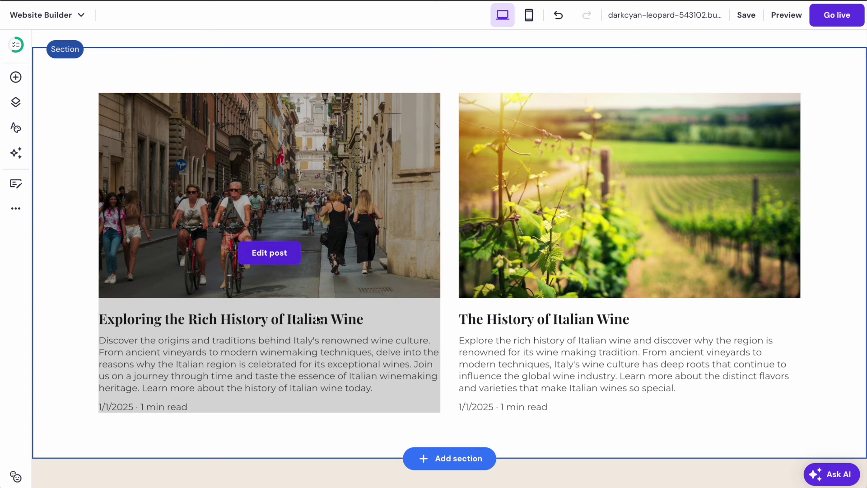
{"action": "scroll", "coordinate": [325, 341], "scroll_direction": "down", "scroll_amount": 4}
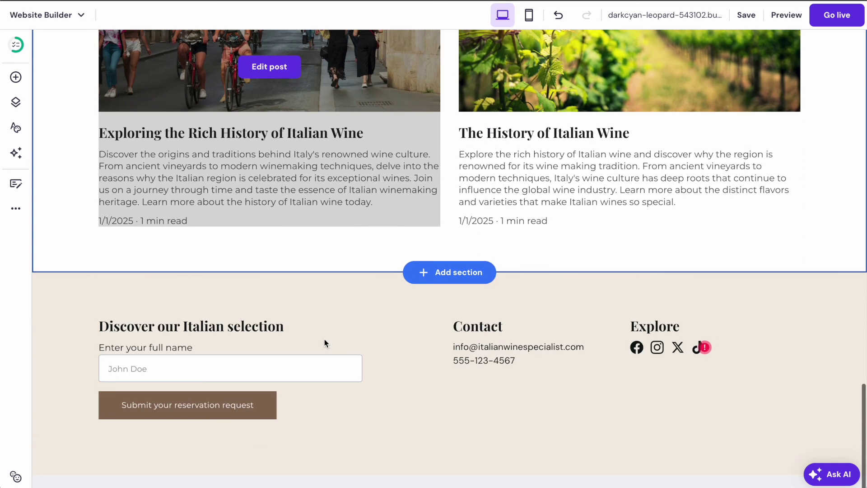
{"action": "scroll", "coordinate": [324, 253], "scroll_direction": "up", "scroll_amount": 6}
{"action": "scroll", "coordinate": [323, 252], "scroll_direction": "up", "scroll_amount": 1}
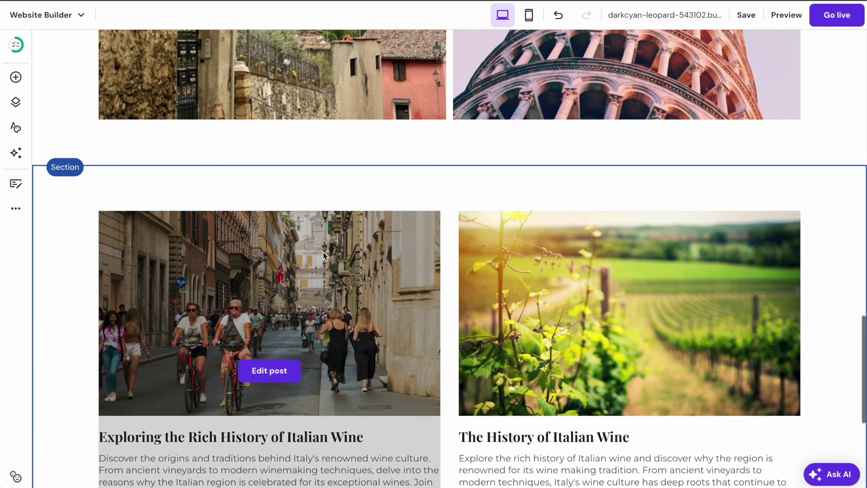
{"action": "scroll", "coordinate": [376, 190], "scroll_direction": "up", "scroll_amount": 18}
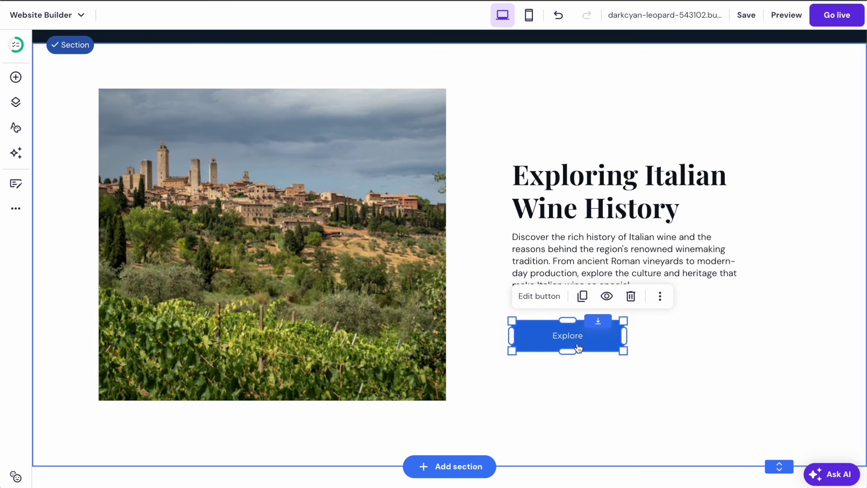
{"action": "left_click", "coordinate": [581, 384]}
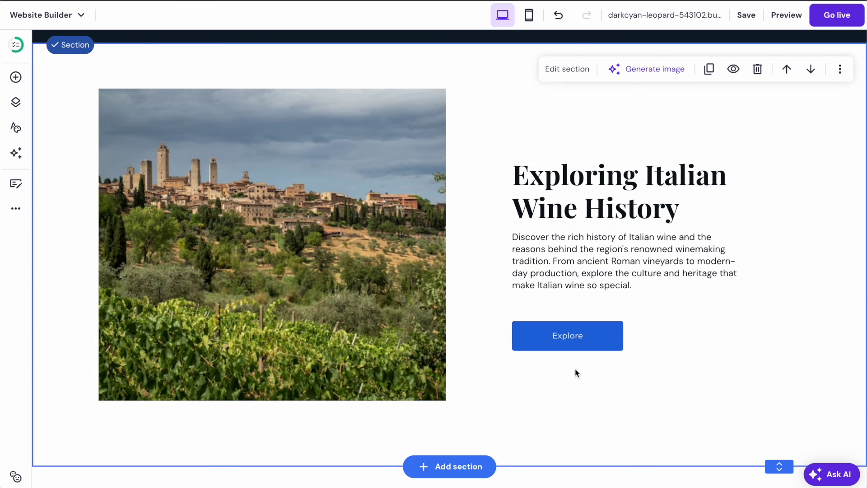
Delete the Italian flag image from the "Discover the Italian Wine History" section
{"action": "scroll", "coordinate": [502, 142], "scroll_direction": "up", "scroll_amount": 1}
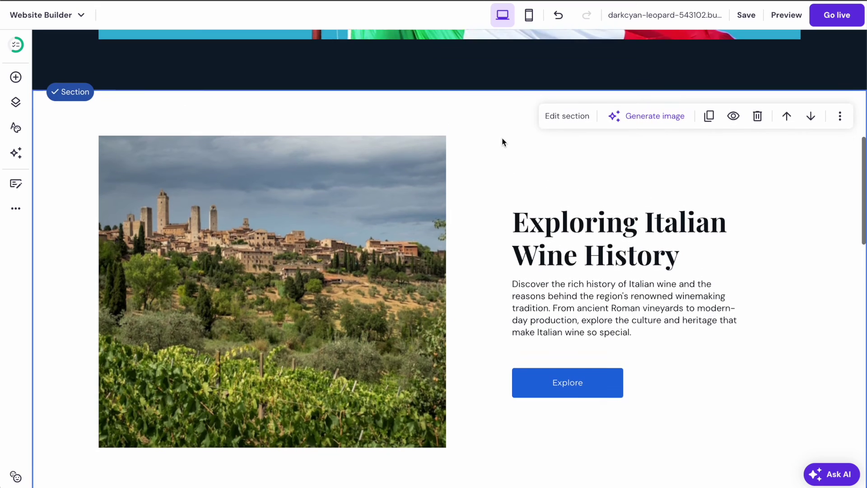
{"action": "scroll", "coordinate": [502, 142], "scroll_direction": "up", "scroll_amount": 15}
{"action": "scroll", "coordinate": [502, 141], "scroll_direction": "down", "scroll_amount": 3}
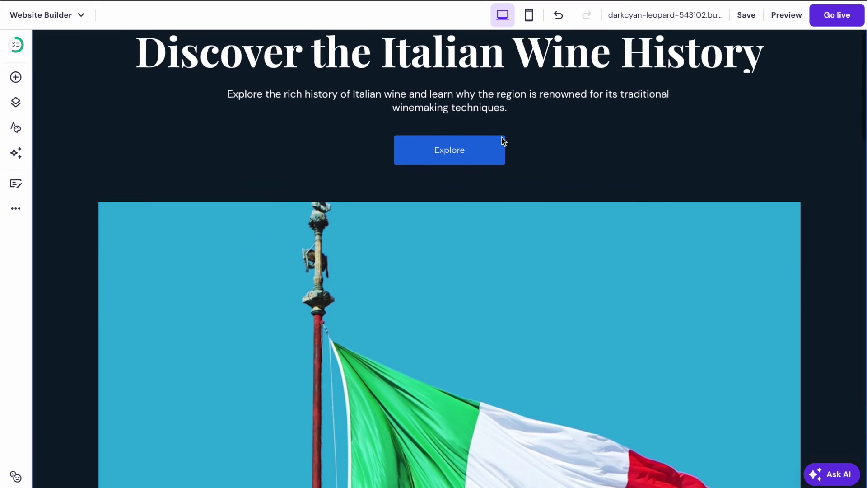
{"action": "left_click", "coordinate": [505, 285]}
{"action": "scroll", "coordinate": [506, 284], "scroll_direction": "down", "scroll_amount": 3}
{"action": "scroll", "coordinate": [506, 284], "scroll_direction": "up", "scroll_amount": 1}
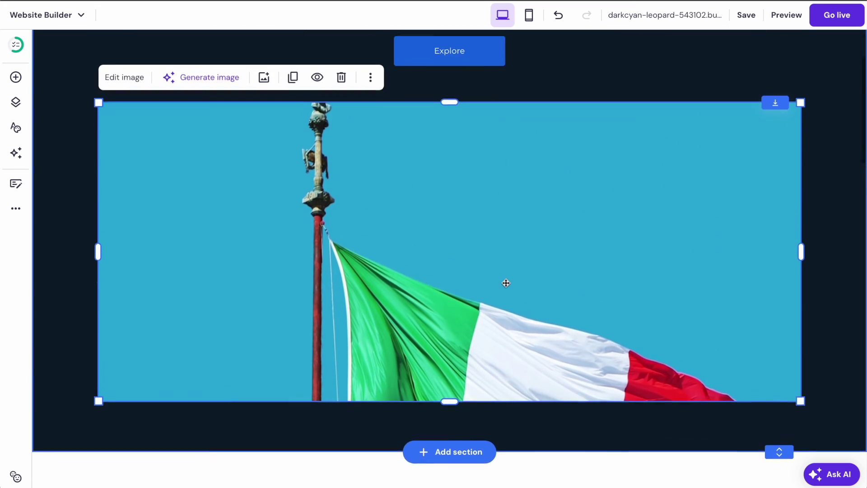
{"action": "left_click", "coordinate": [343, 81]}
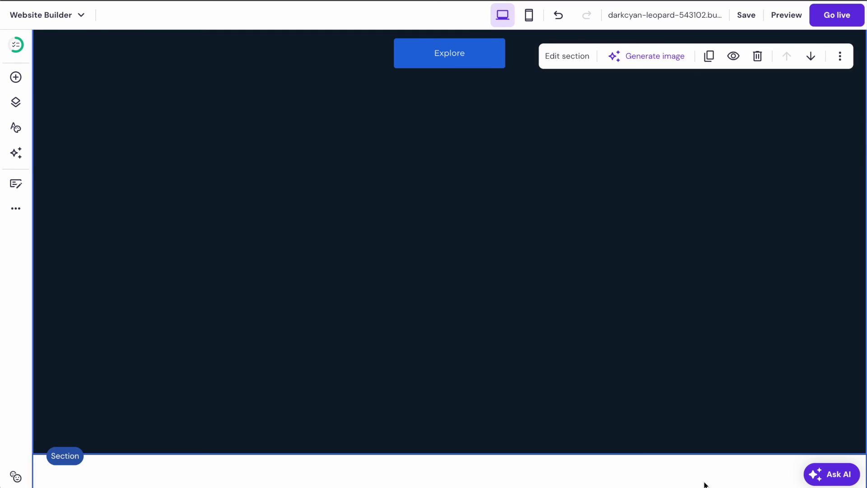
Shorten the "Discover the Italian Wine History" section so it ends just below its Explore button, and check the resized section
{"action": "left_click_drag", "start_coordinate": [783, 451], "coordinate": [741, 131]}
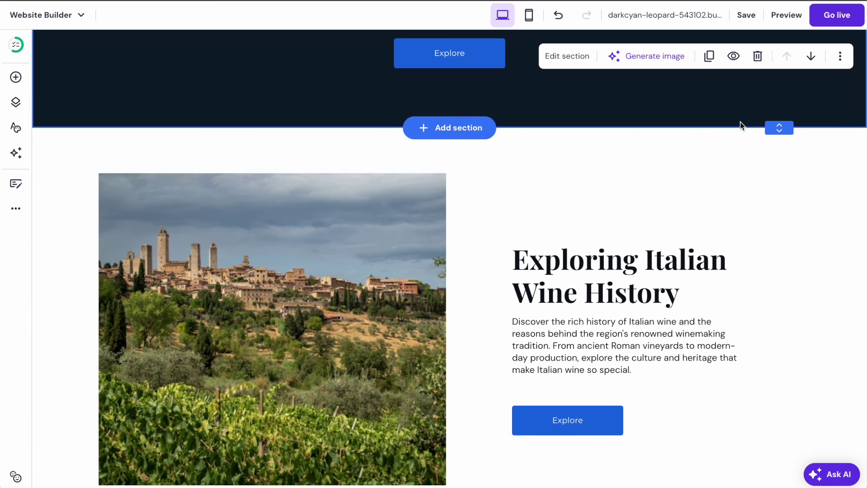
{"action": "scroll", "coordinate": [740, 181], "scroll_direction": "up", "scroll_amount": 4}
{"action": "scroll", "coordinate": [761, 283], "scroll_direction": "up", "scroll_amount": 1}
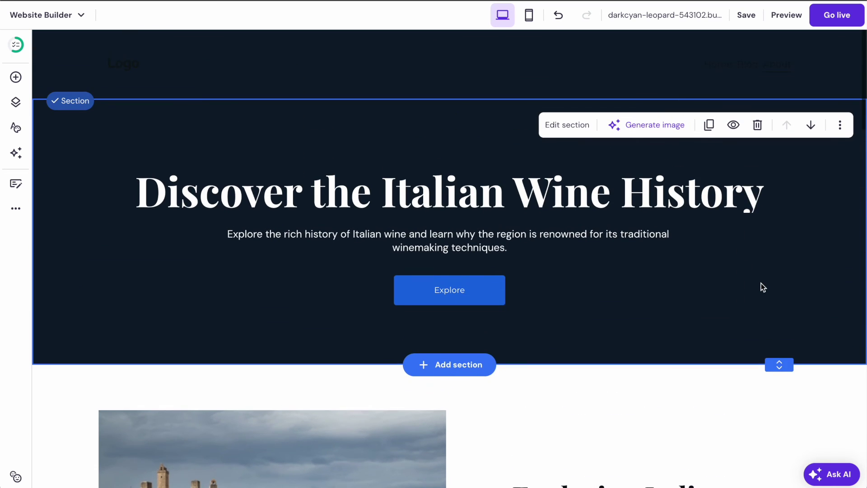
{"action": "left_click", "coordinate": [378, 66]}
{"action": "scroll", "coordinate": [568, 147], "scroll_direction": "down", "scroll_amount": 2}
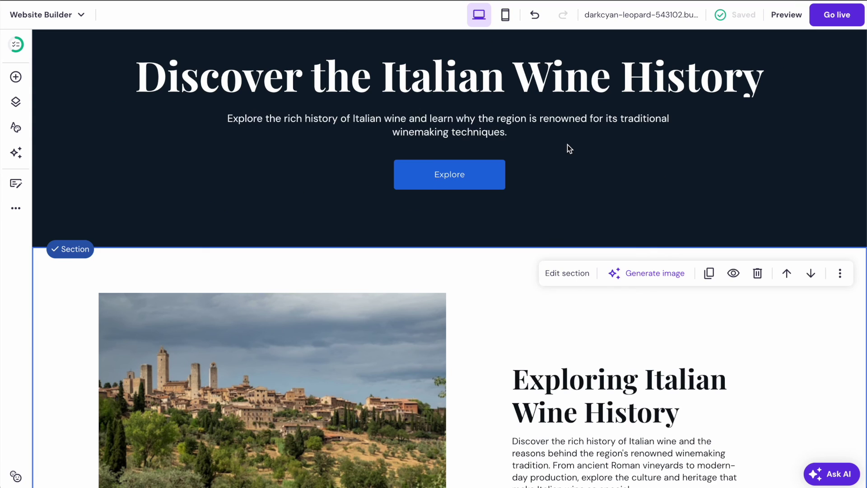